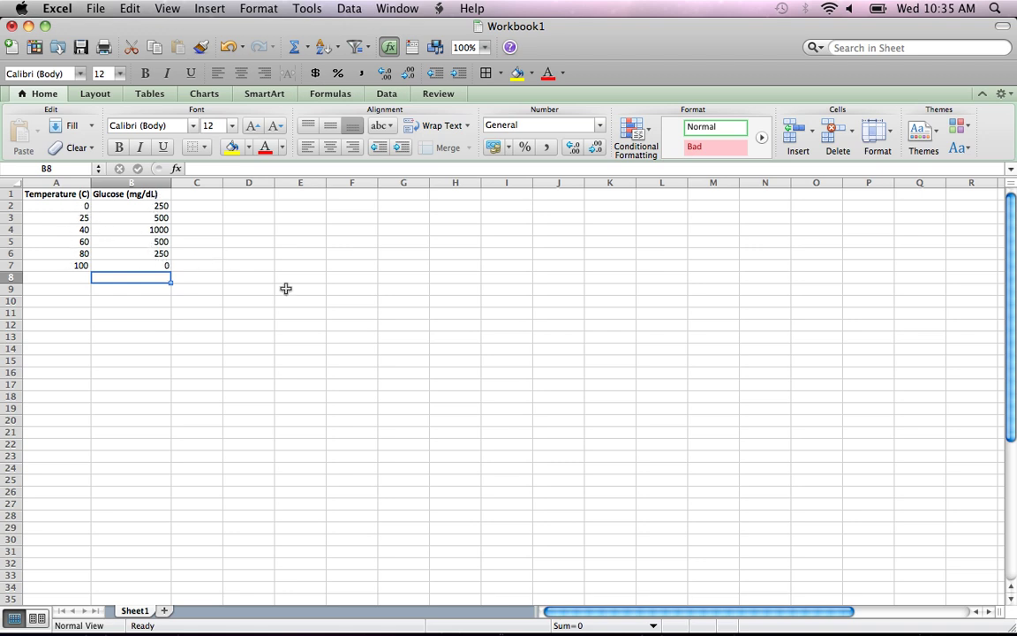
Step: Select the Temperature and Glucose readings in A2:B7 as the chart data
{"action": "left_click_drag", "start_coordinate": [66, 209], "coordinate": [118, 263]}
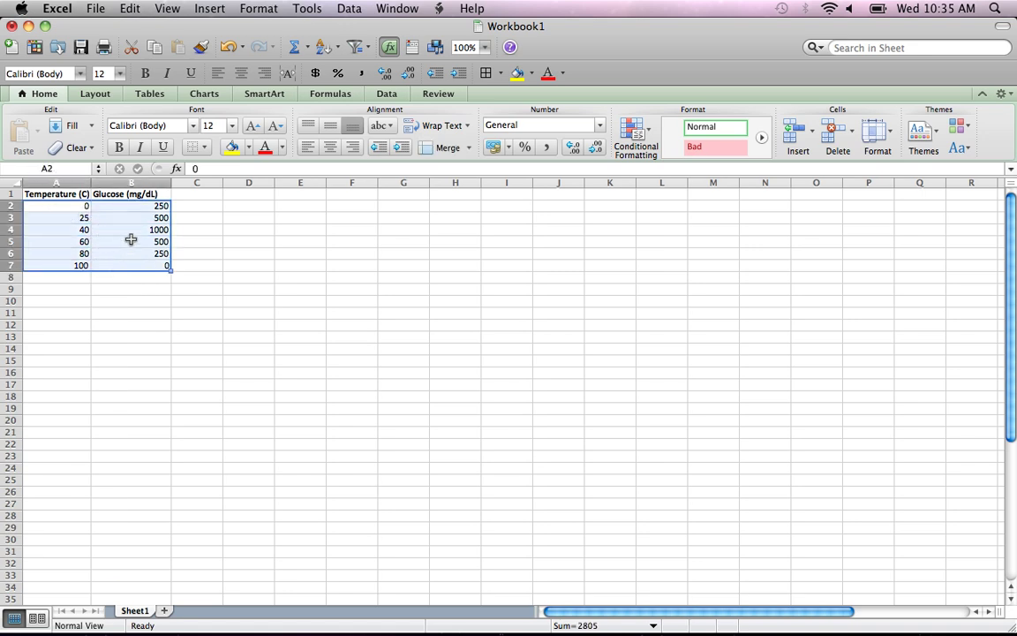
Step: Insert a Smooth Marked Scatter chart of glucose against temperature from the Charts options
{"action": "left_click", "coordinate": [204, 93]}
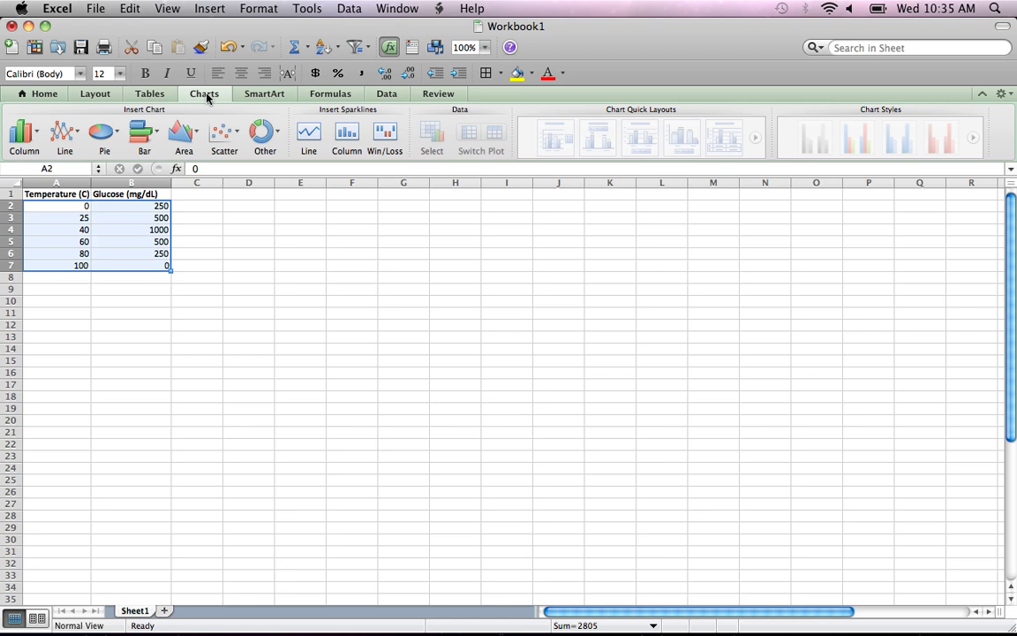
{"action": "left_click", "coordinate": [237, 135]}
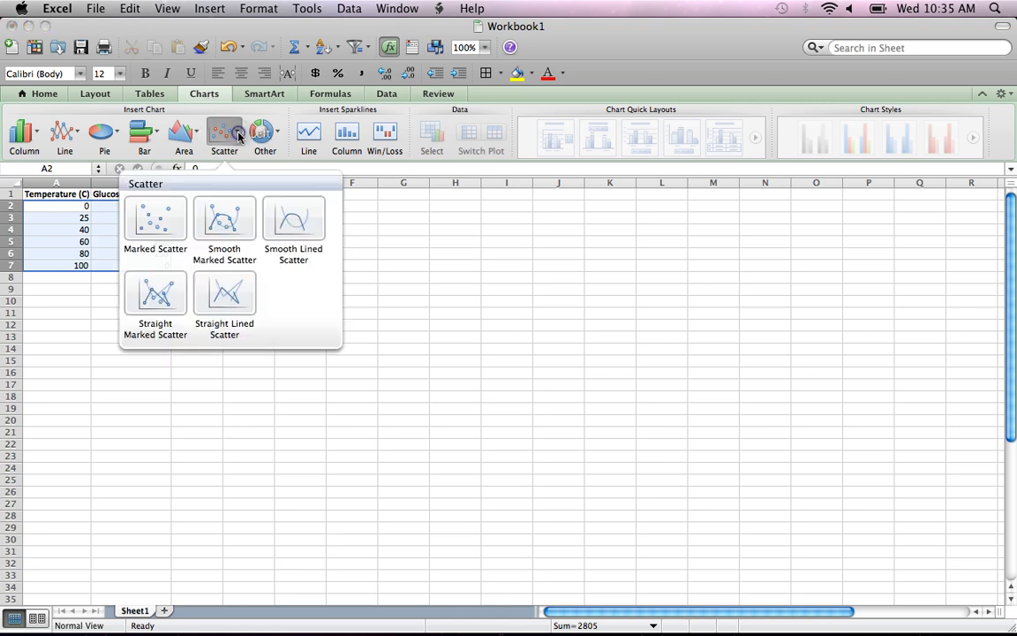
{"action": "left_click", "coordinate": [227, 222]}
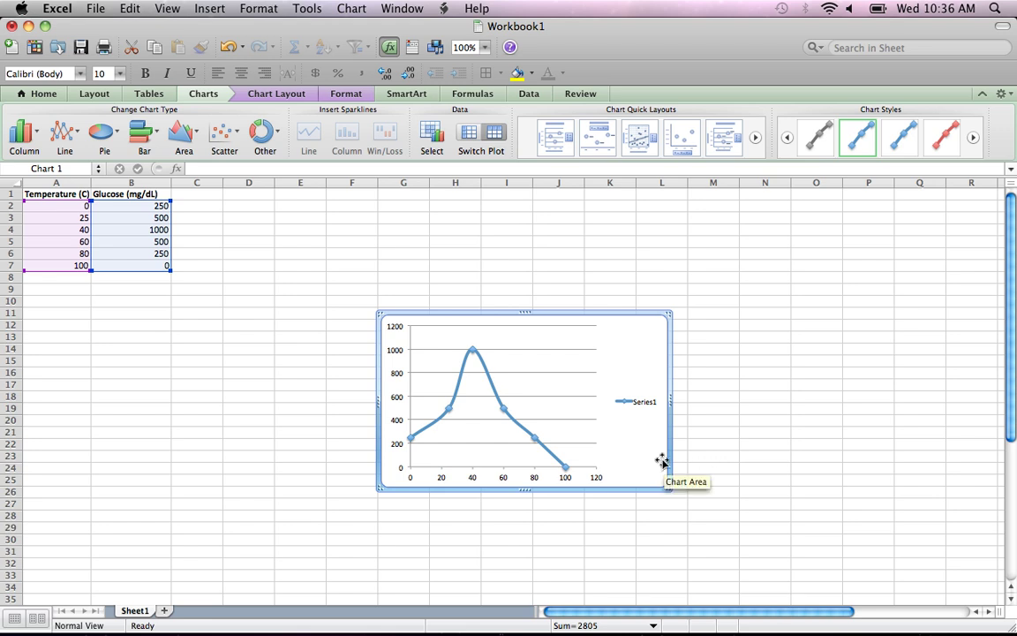
Step: Enlarge, lower and widen the chart so it spans roughly columns G–P and rows 4–30
{"action": "mouse_move", "coordinate": [451, 404]}
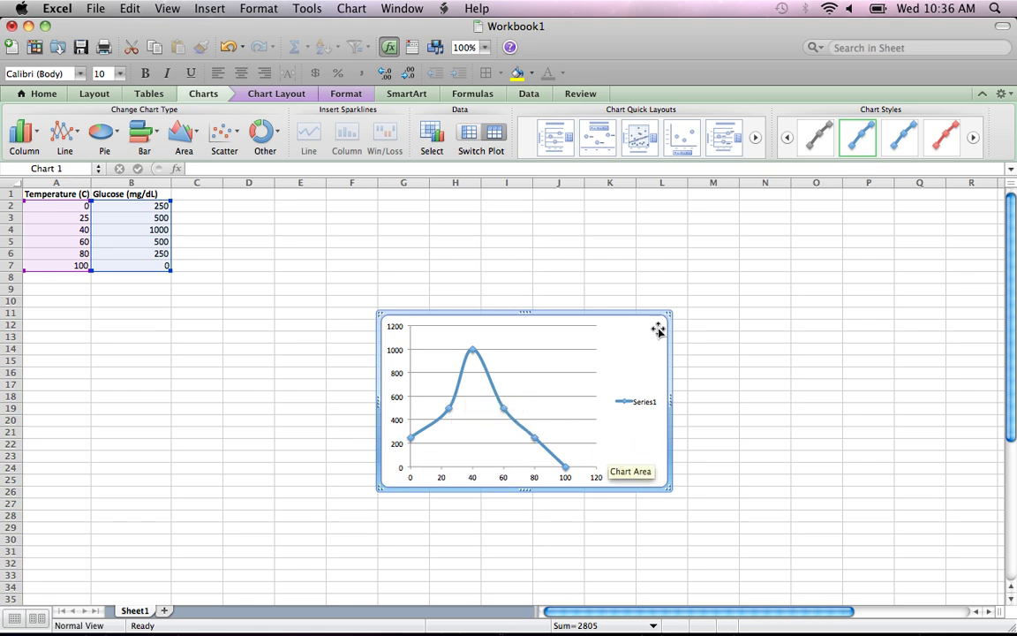
{"action": "left_click_drag", "start_coordinate": [669, 314], "coordinate": [734, 187]}
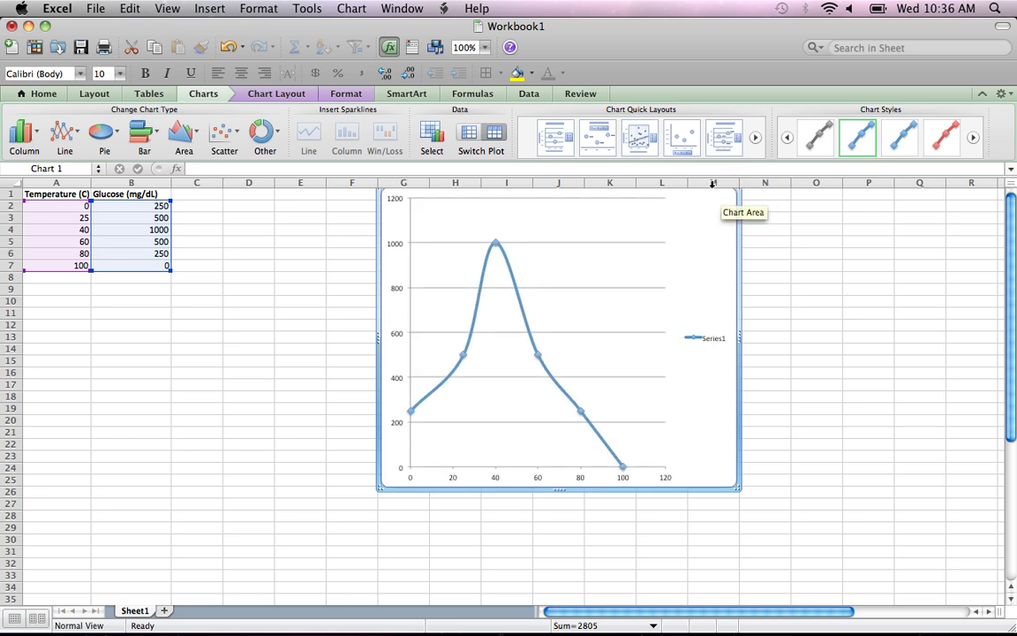
{"action": "left_click_drag", "start_coordinate": [742, 306], "coordinate": [732, 347]}
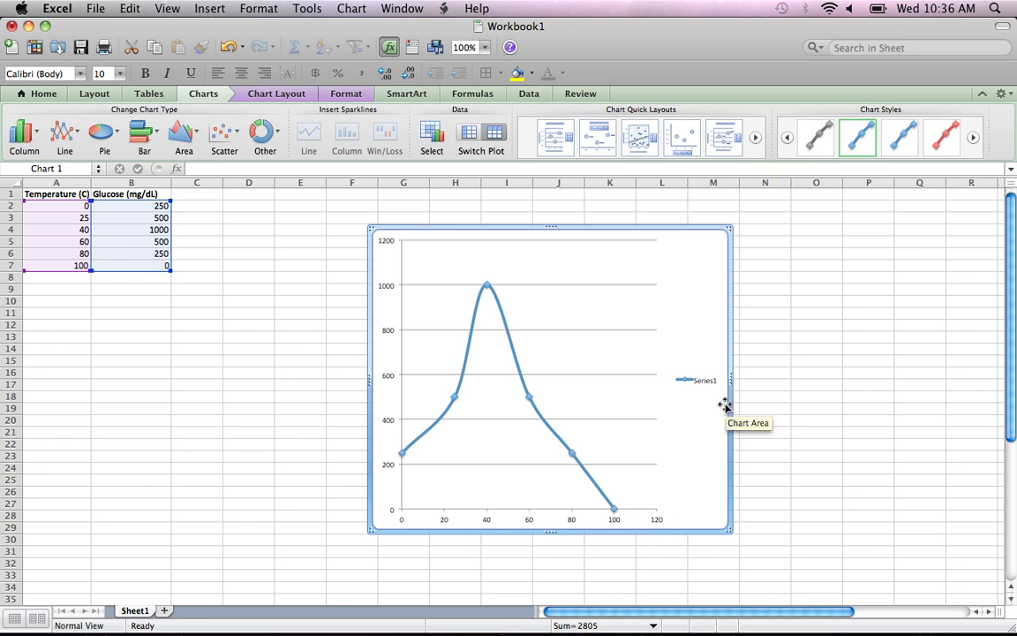
{"action": "left_click_drag", "start_coordinate": [728, 380], "coordinate": [828, 369]}
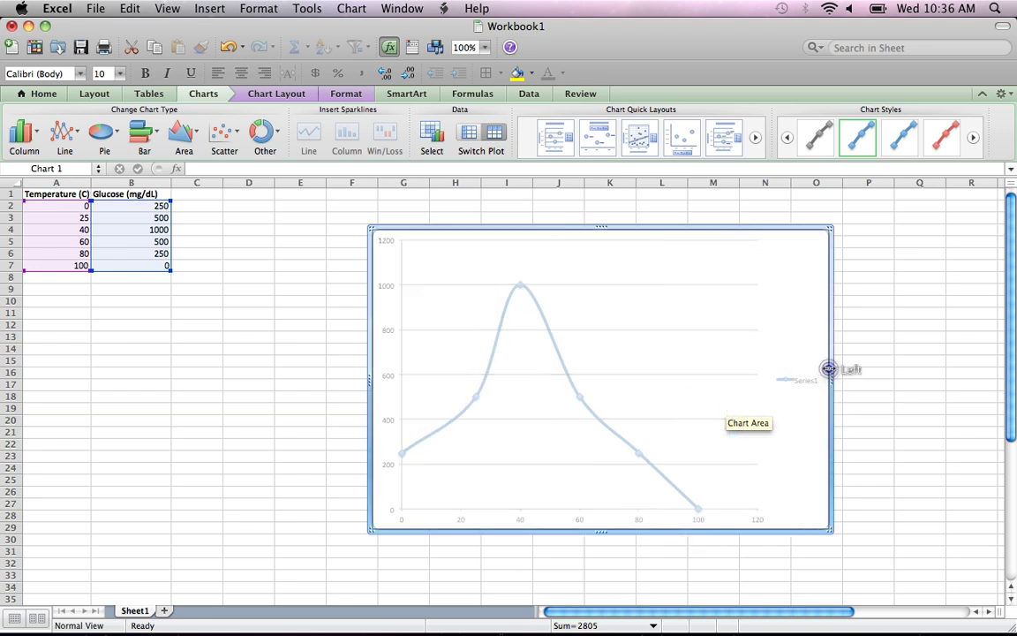
Step: Set the horizontal gridlines' colour to No Line, leaving a plain white plot area
{"action": "left_click", "coordinate": [714, 334]}
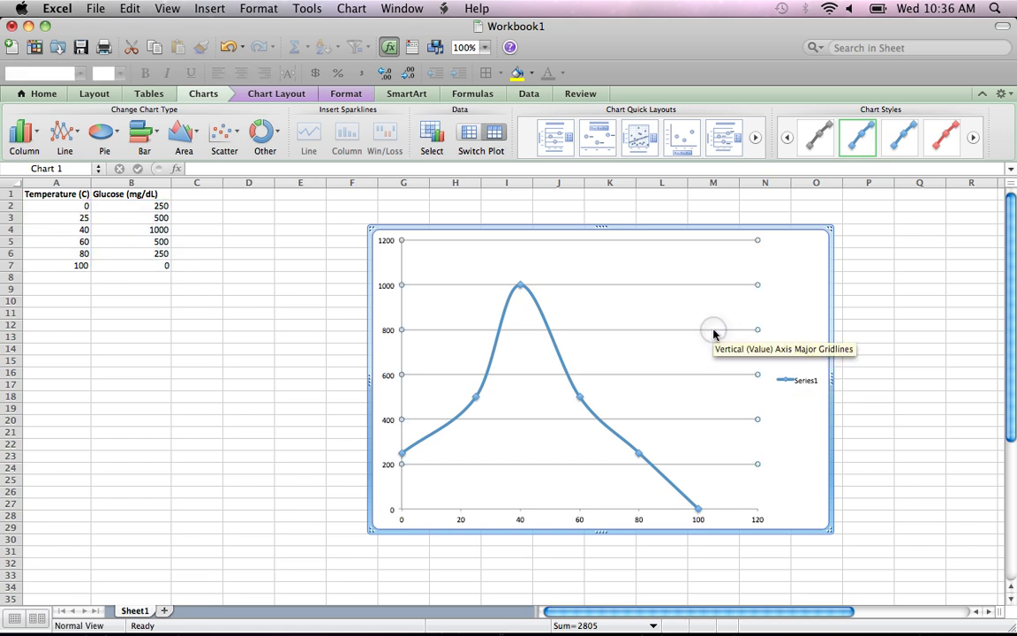
{"action": "right_click", "coordinate": [713, 334]}
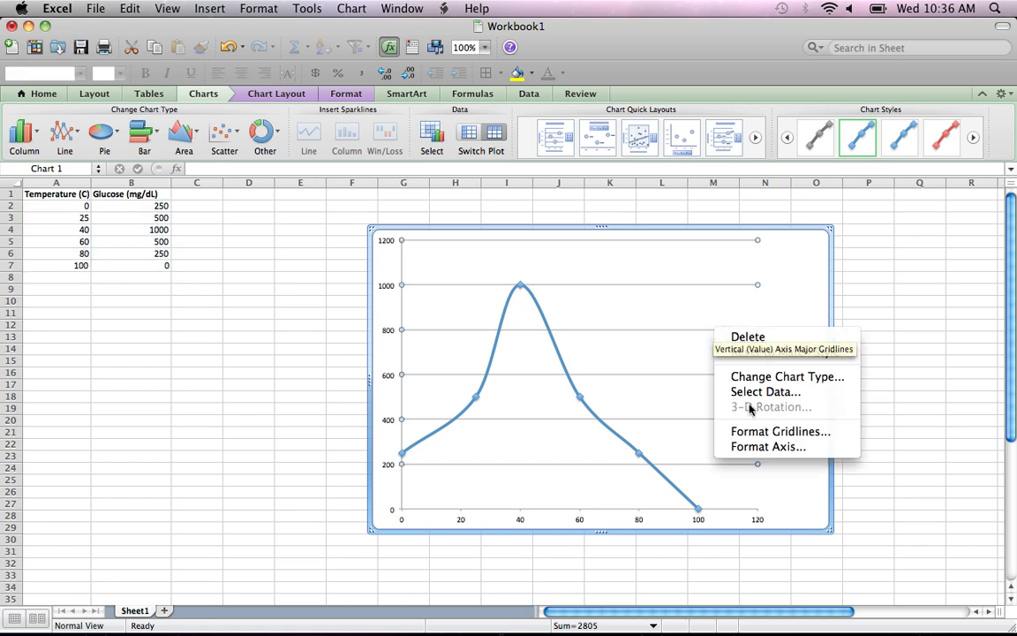
{"action": "left_click", "coordinate": [757, 431]}
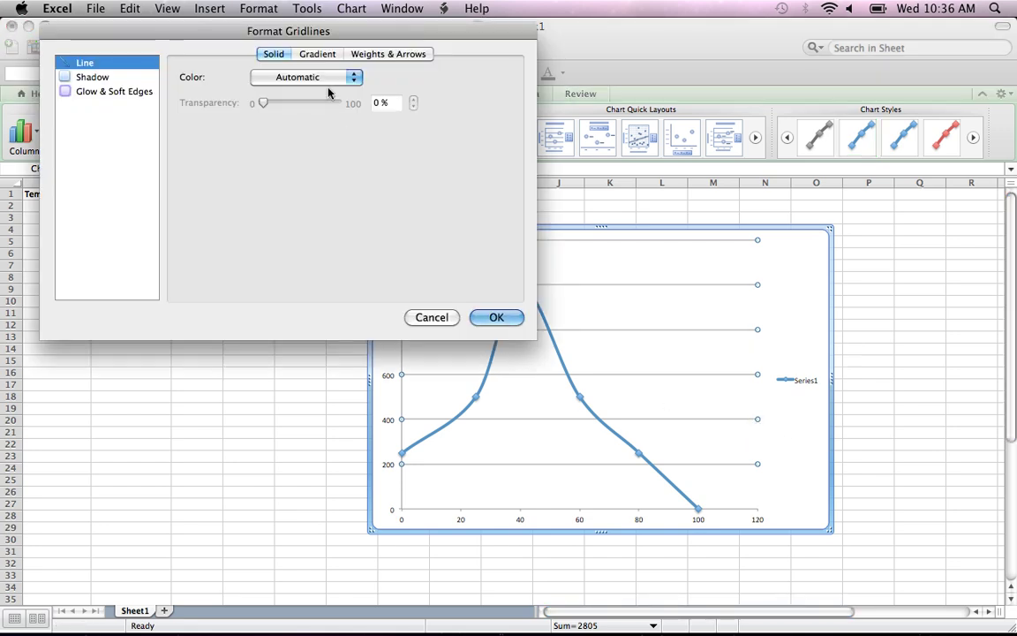
{"action": "left_click", "coordinate": [270, 77]}
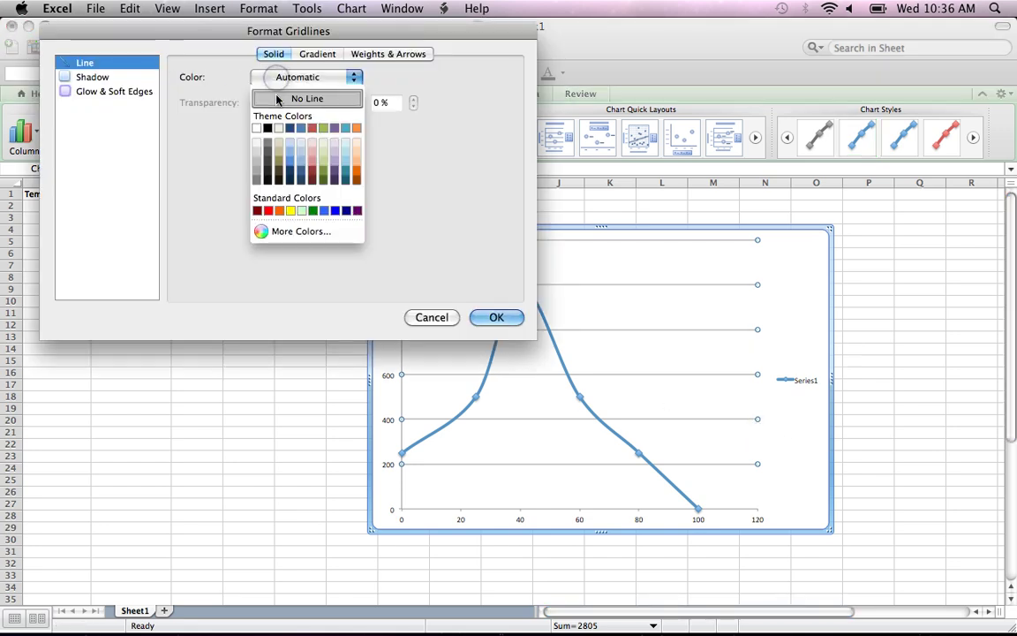
{"action": "left_click", "coordinate": [276, 95]}
{"action": "left_click", "coordinate": [500, 319]}
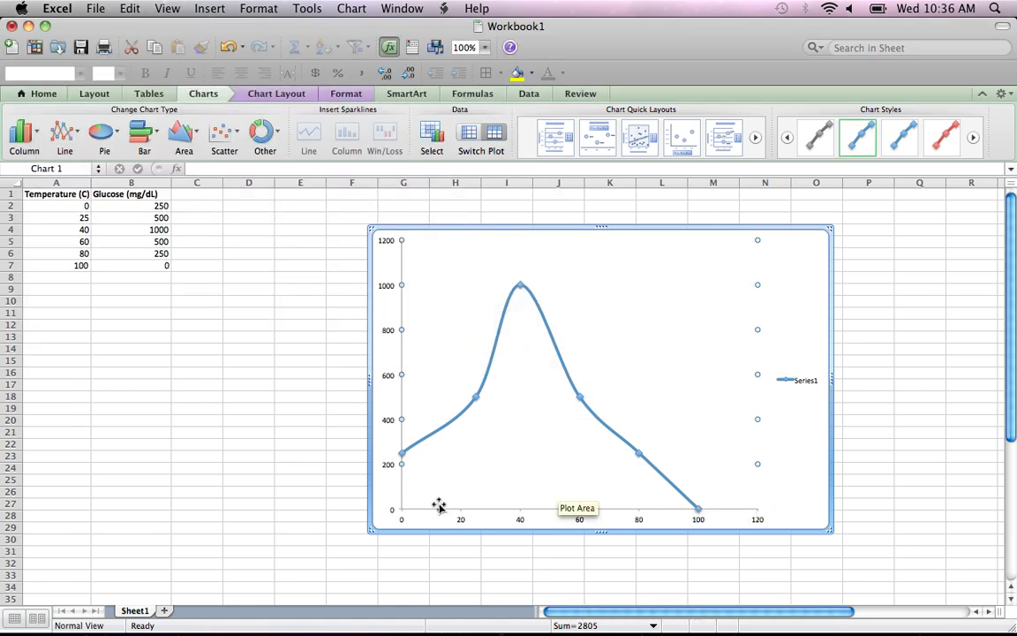
Step: Change the horizontal axis Maximum from 120 to 100 on its Scale settings
{"action": "left_click", "coordinate": [698, 521]}
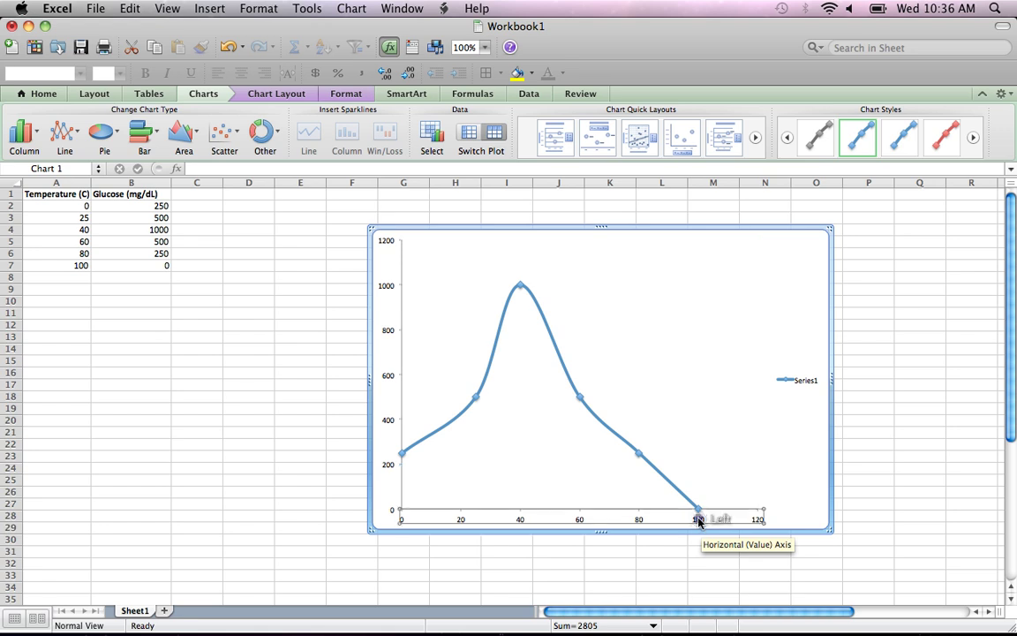
{"action": "right_click", "coordinate": [699, 521]}
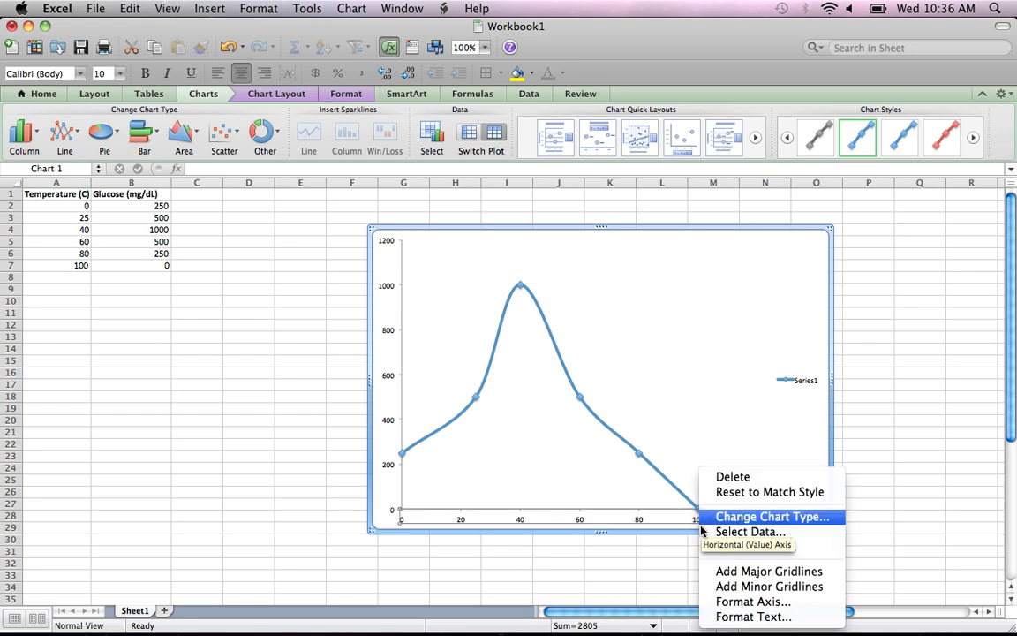
{"action": "left_click", "coordinate": [722, 601]}
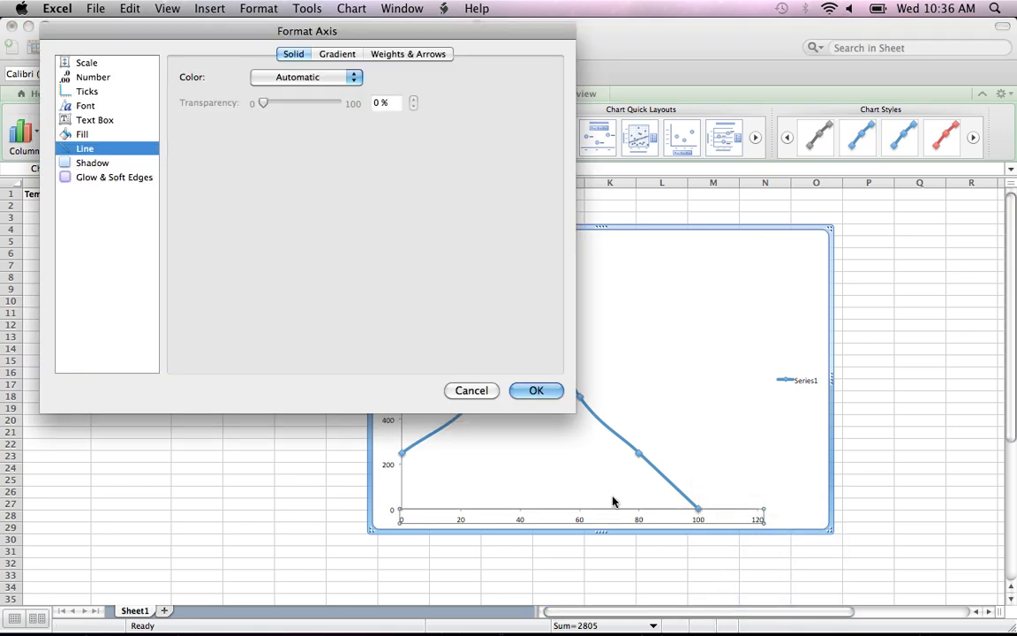
{"action": "left_click", "coordinate": [99, 91]}
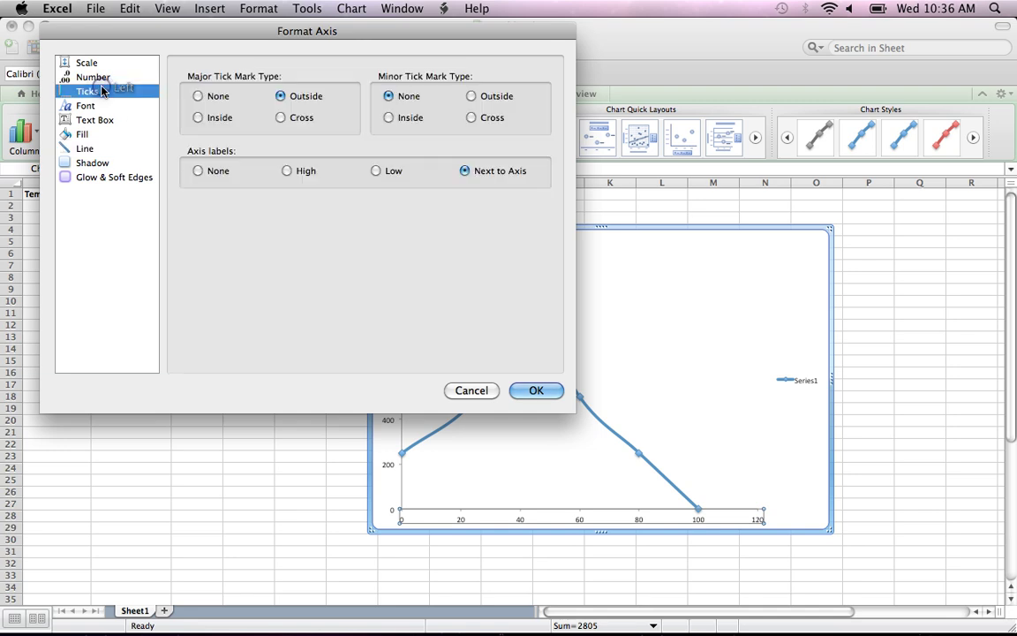
{"action": "left_click", "coordinate": [102, 78]}
{"action": "left_click", "coordinate": [104, 63]}
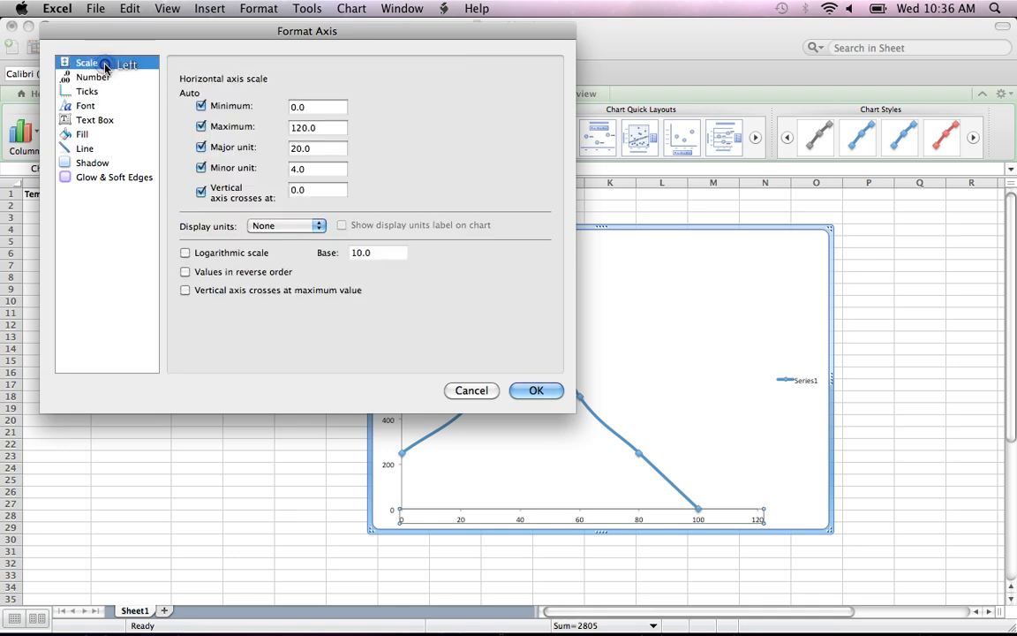
{"action": "left_click", "coordinate": [331, 128]}
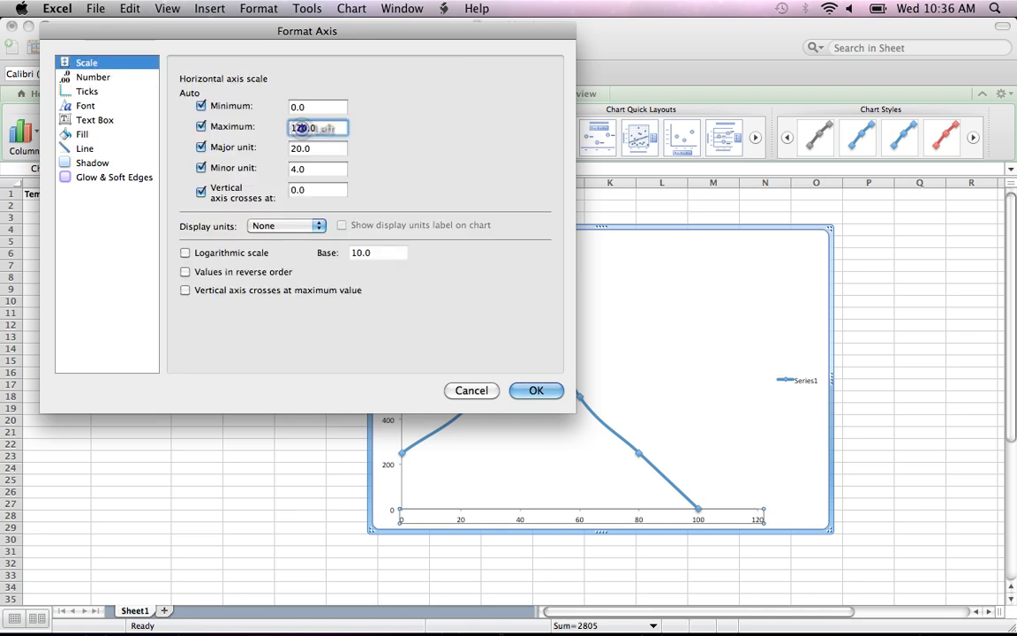
{"action": "key", "text": "Left"}
{"action": "key", "text": "Right"}
{"action": "key", "text": "Delete"}
{"action": "type", "text": "0"}
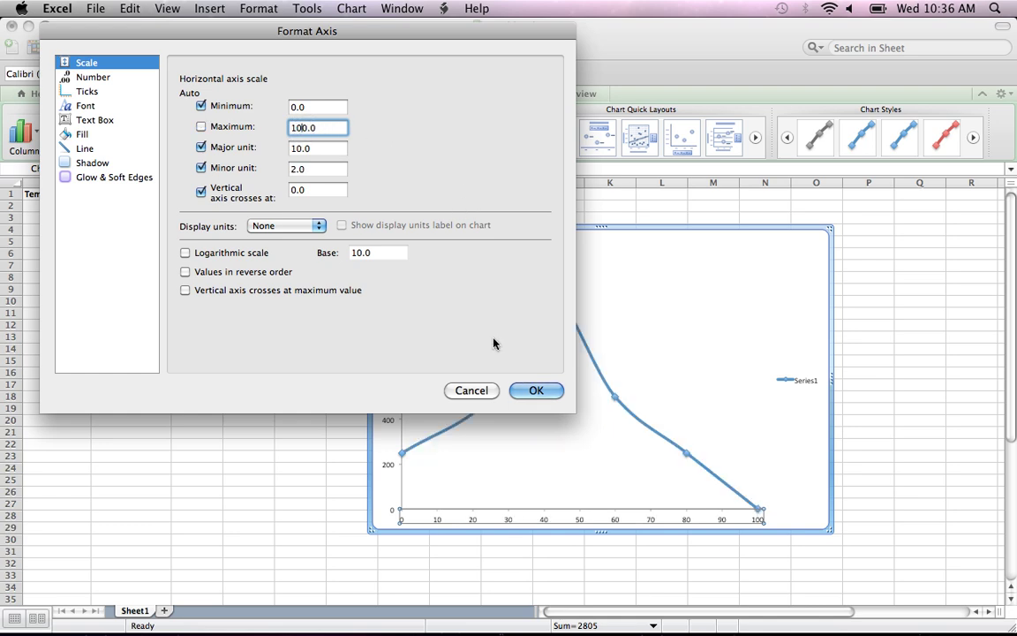
{"action": "left_click", "coordinate": [533, 391]}
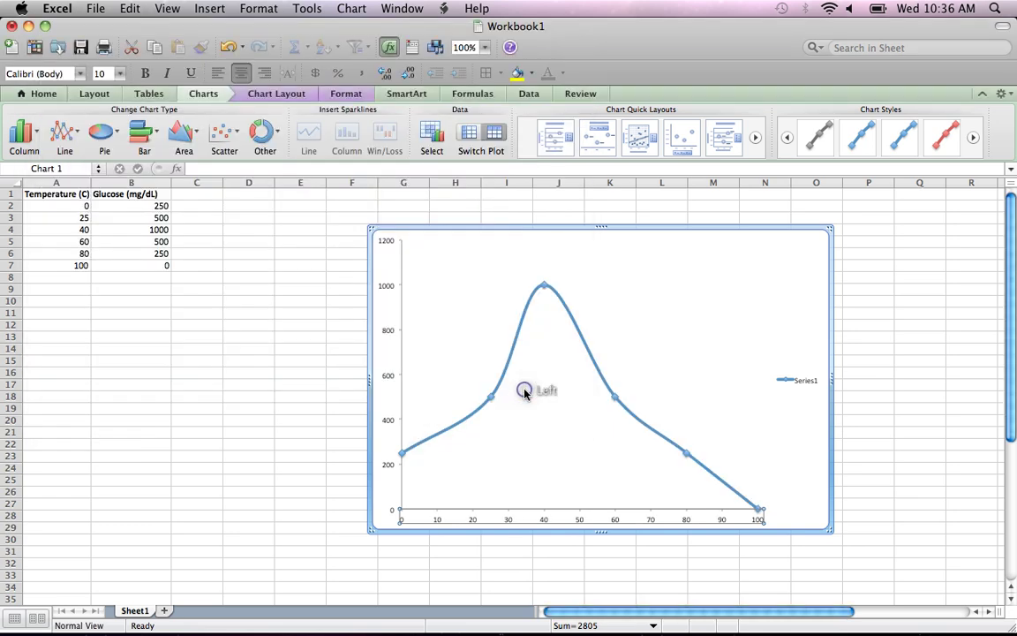
Step: Change the vertical axis Maximum from 1200 to 1100 on its Scale settings
{"action": "right_click", "coordinate": [382, 283]}
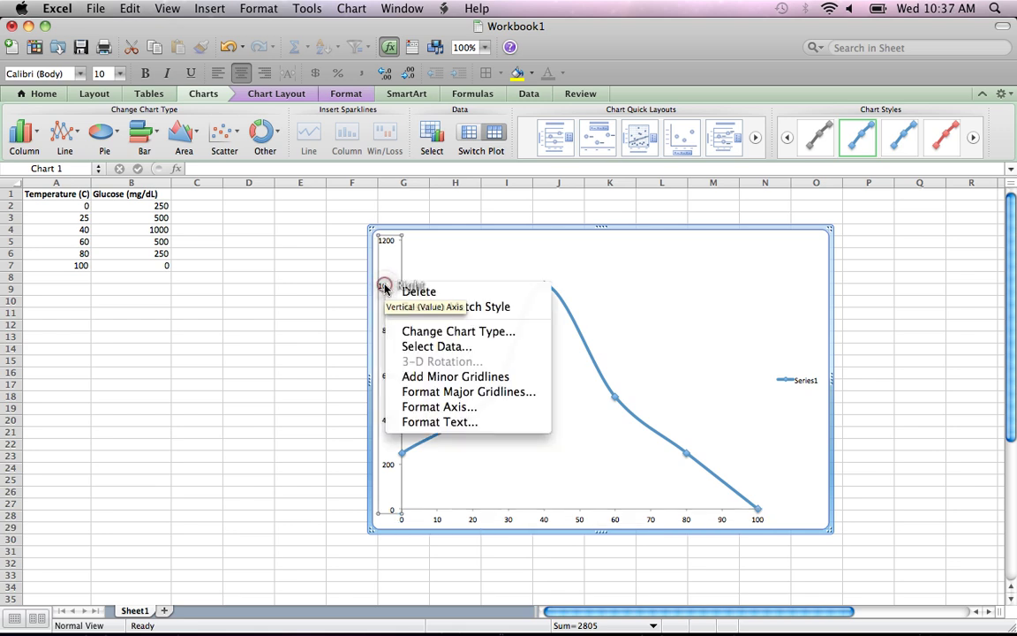
{"action": "left_click", "coordinate": [433, 407]}
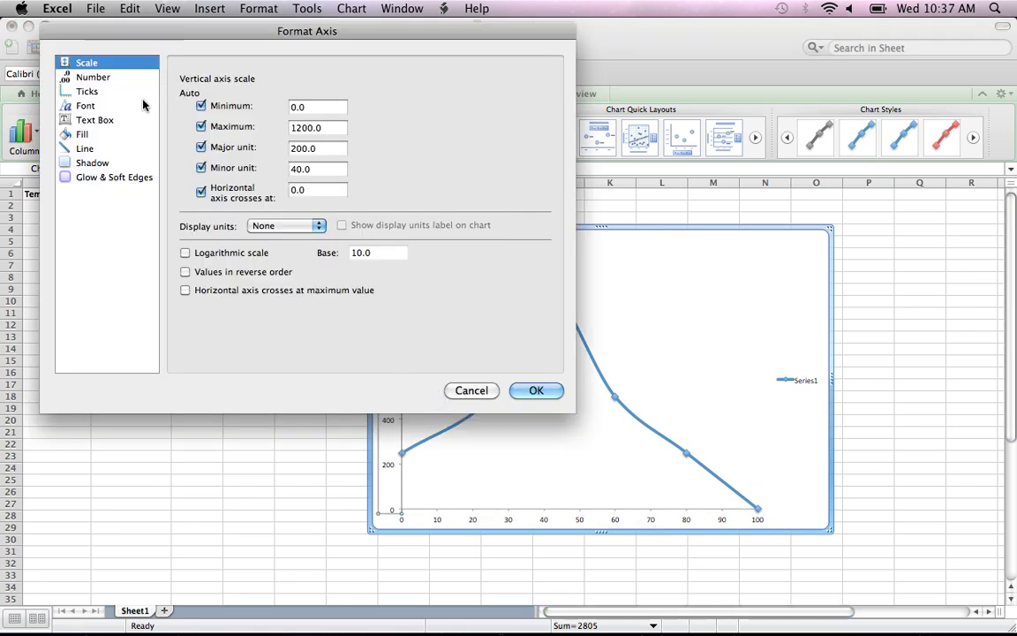
{"action": "left_click", "coordinate": [303, 128]}
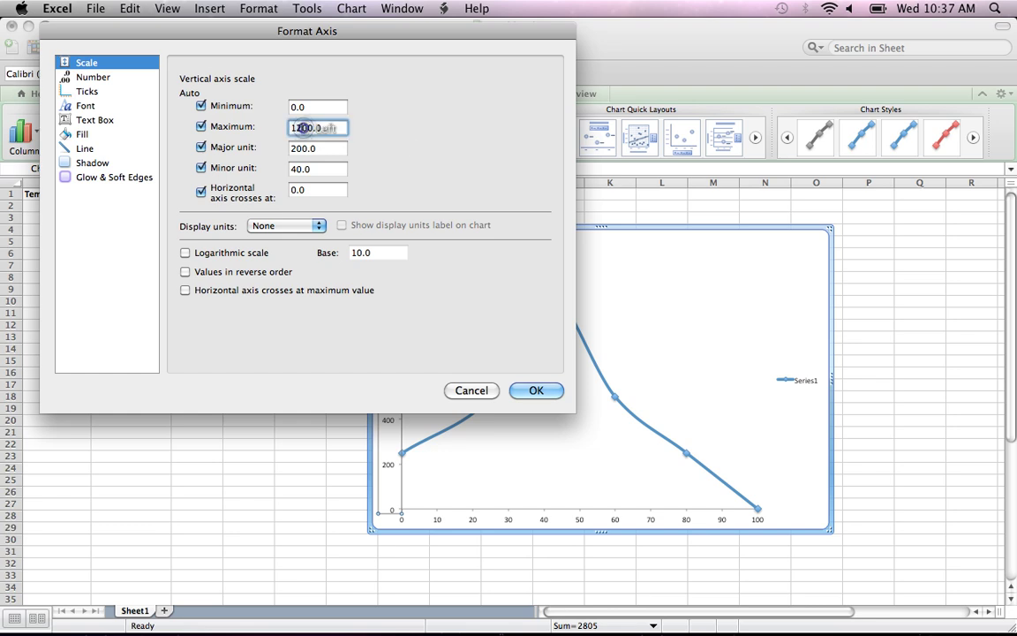
{"action": "key", "text": "BackSpace"}
{"action": "type", "text": "1"}
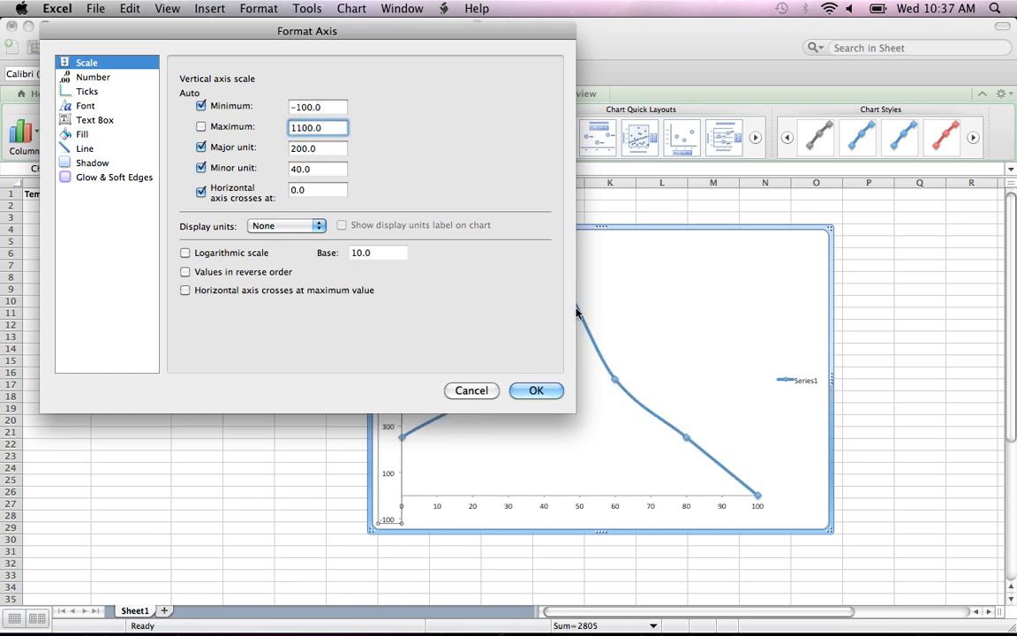
{"action": "left_click", "coordinate": [536, 391]}
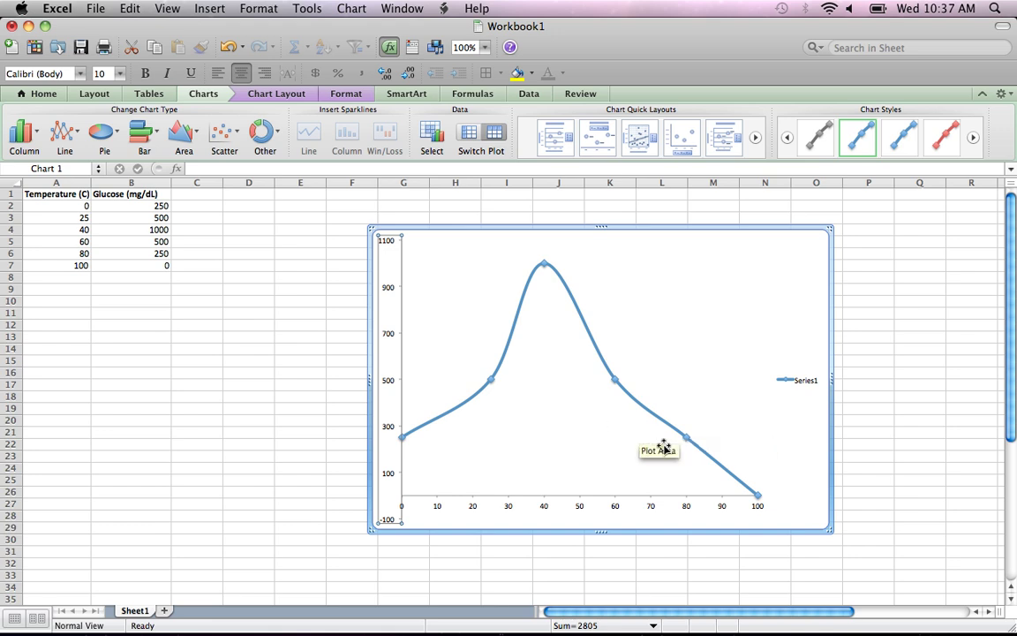
Step: Delete the Series1 legend from the chart
{"action": "left_click", "coordinate": [802, 381]}
{"action": "right_click", "coordinate": [803, 381]}
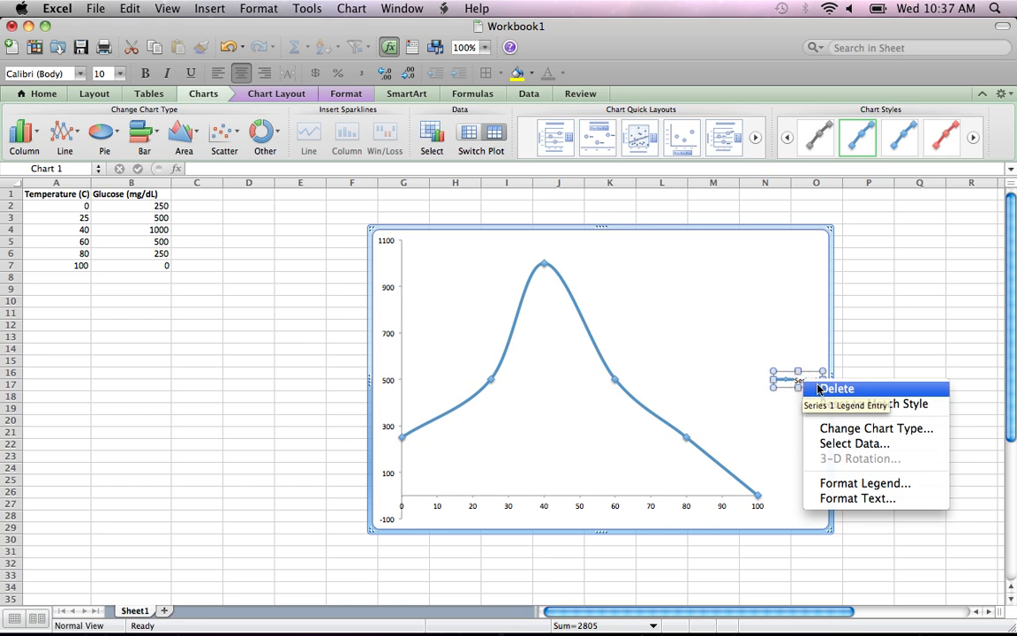
{"action": "left_click", "coordinate": [820, 388]}
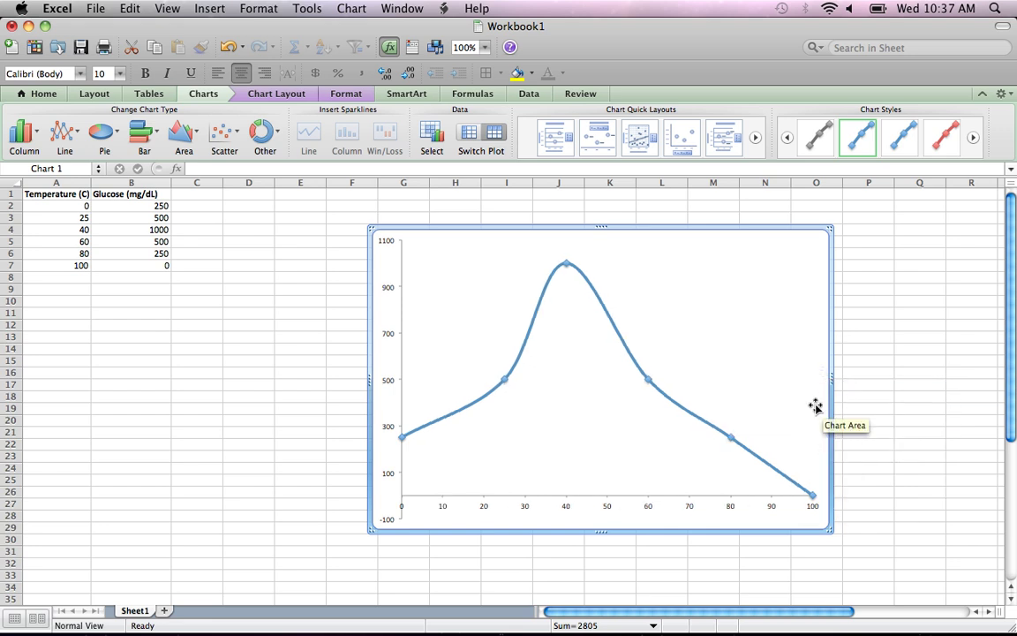
Step: Set the vertical axis Minimum from -100 to 0, so it runs 0 to 1000
{"action": "left_click", "coordinate": [389, 519]}
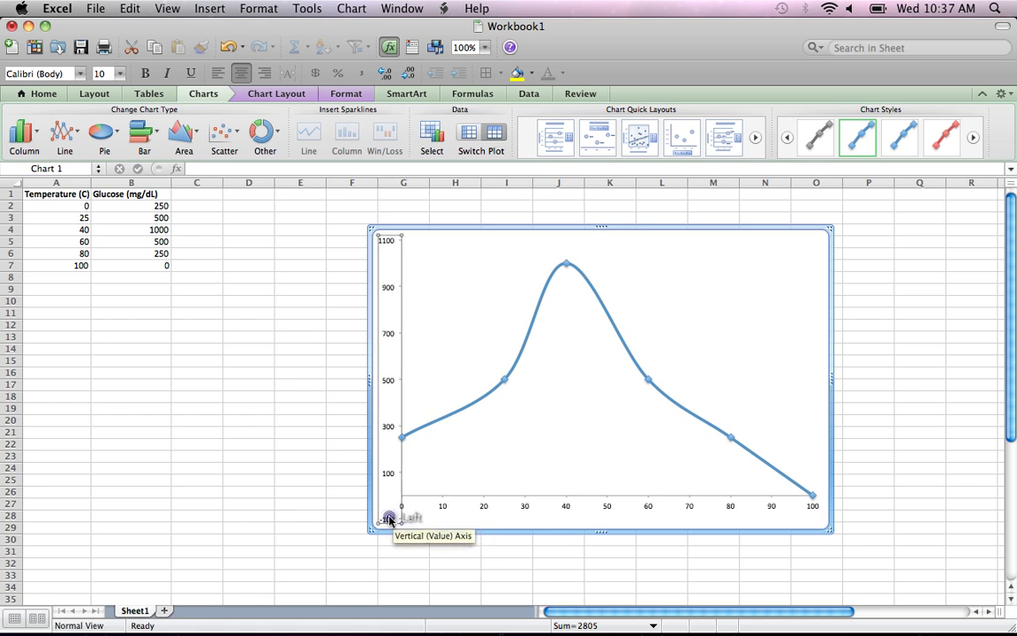
{"action": "right_click", "coordinate": [389, 519]}
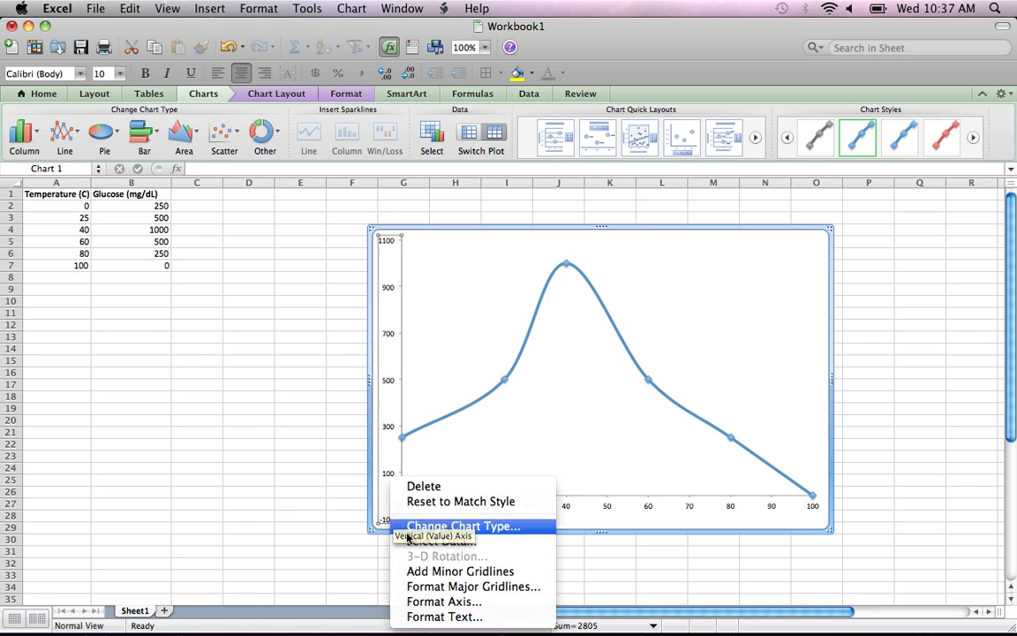
{"action": "left_click", "coordinate": [425, 604]}
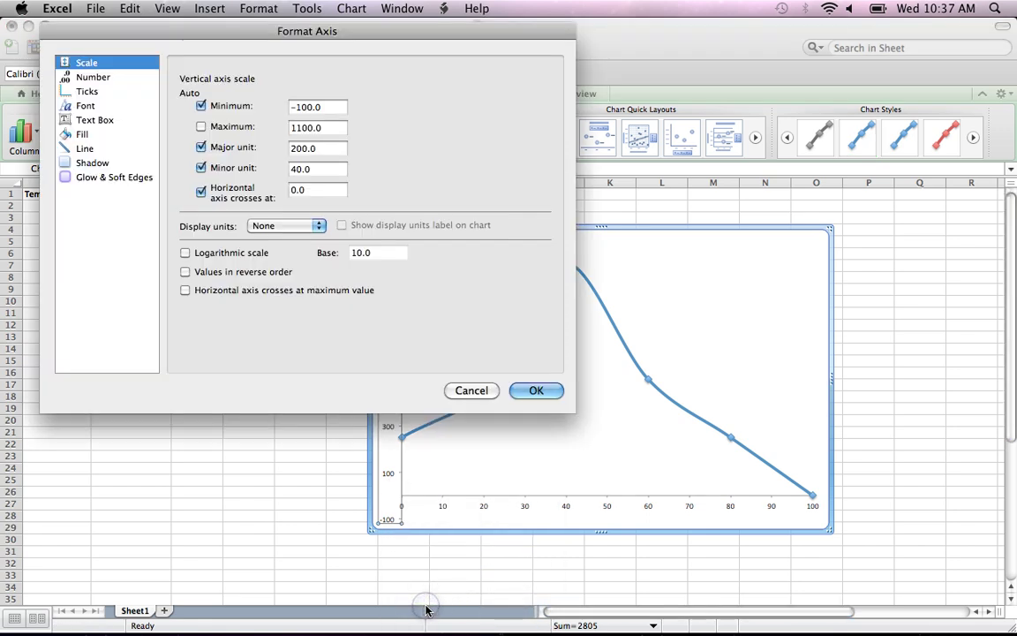
{"action": "double_click", "coordinate": [292, 106]}
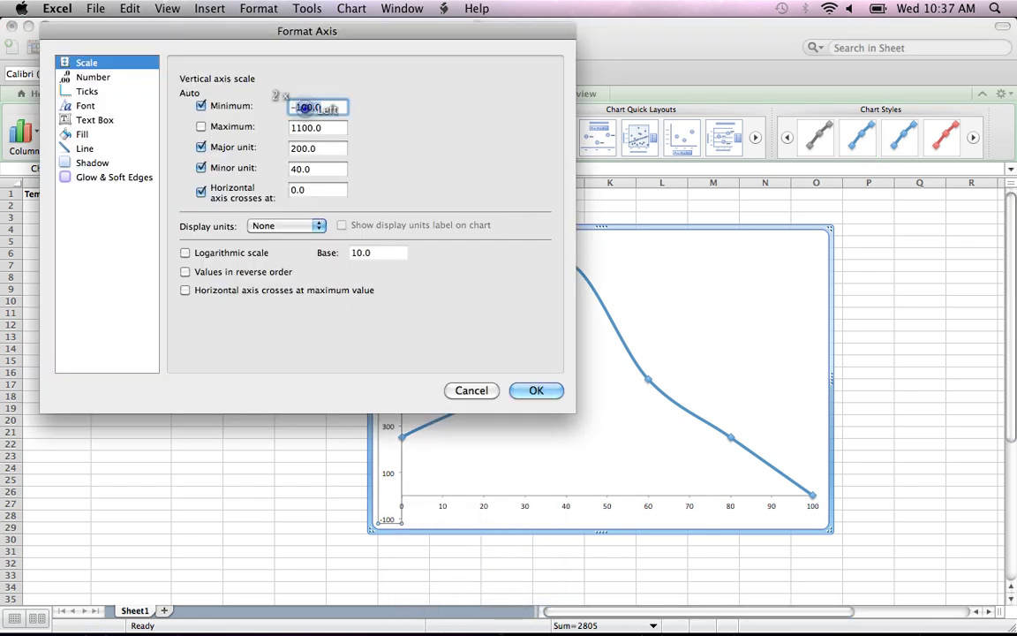
{"action": "key", "text": "BackSpace"}
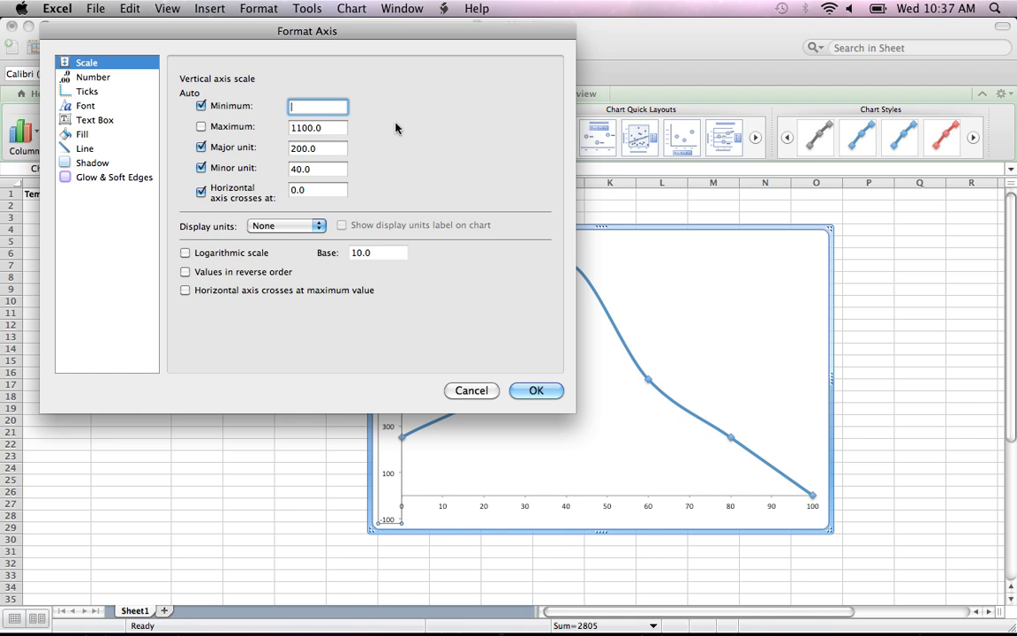
{"action": "type", "text": "0"}
{"action": "left_click", "coordinate": [536, 390]}
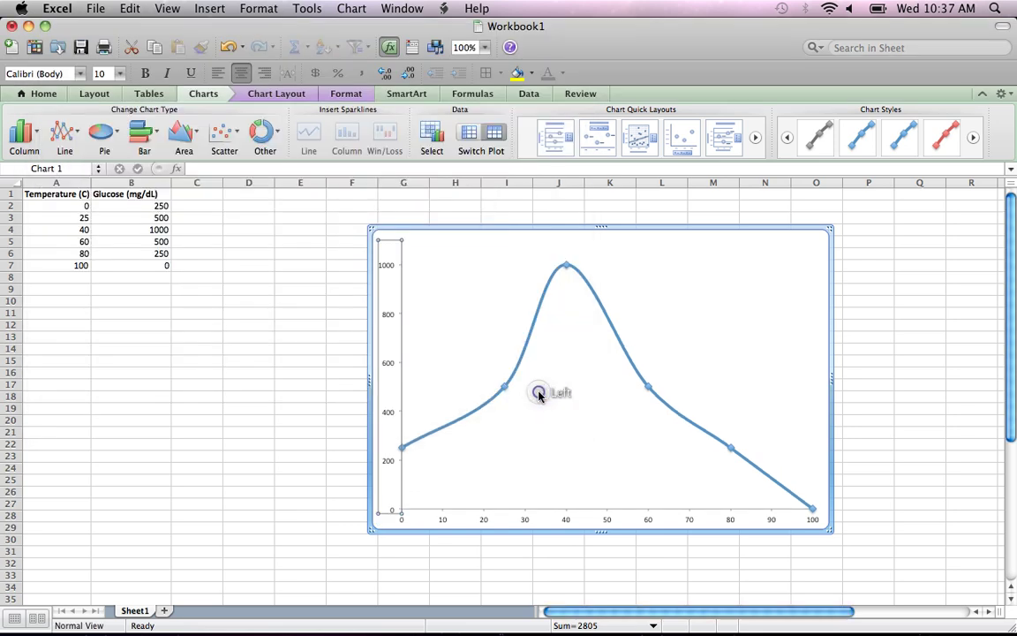
{"action": "left_click", "coordinate": [753, 336]}
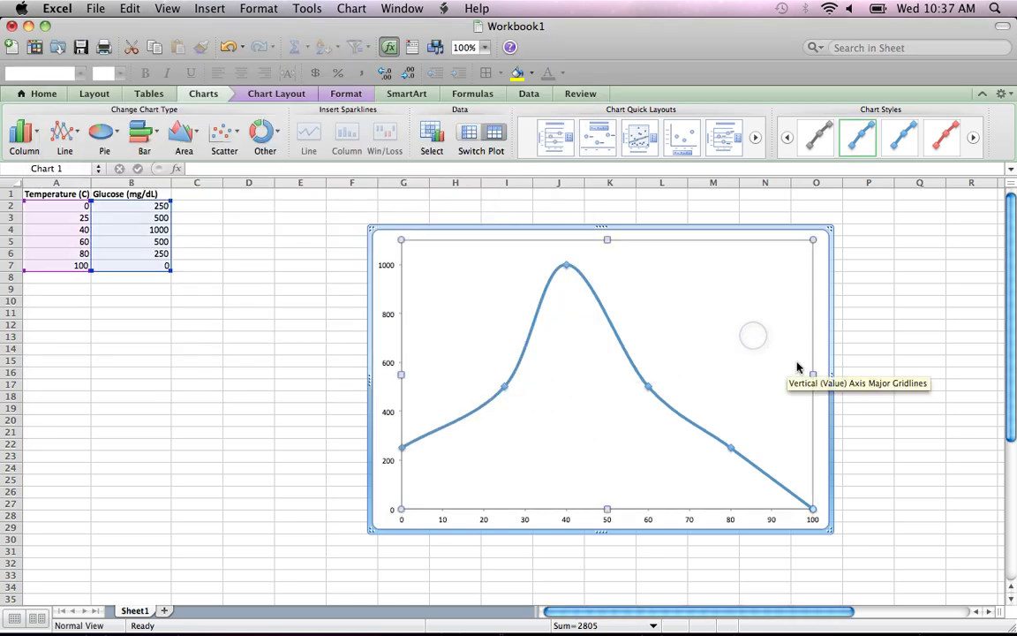
{"action": "left_click", "coordinate": [819, 358]}
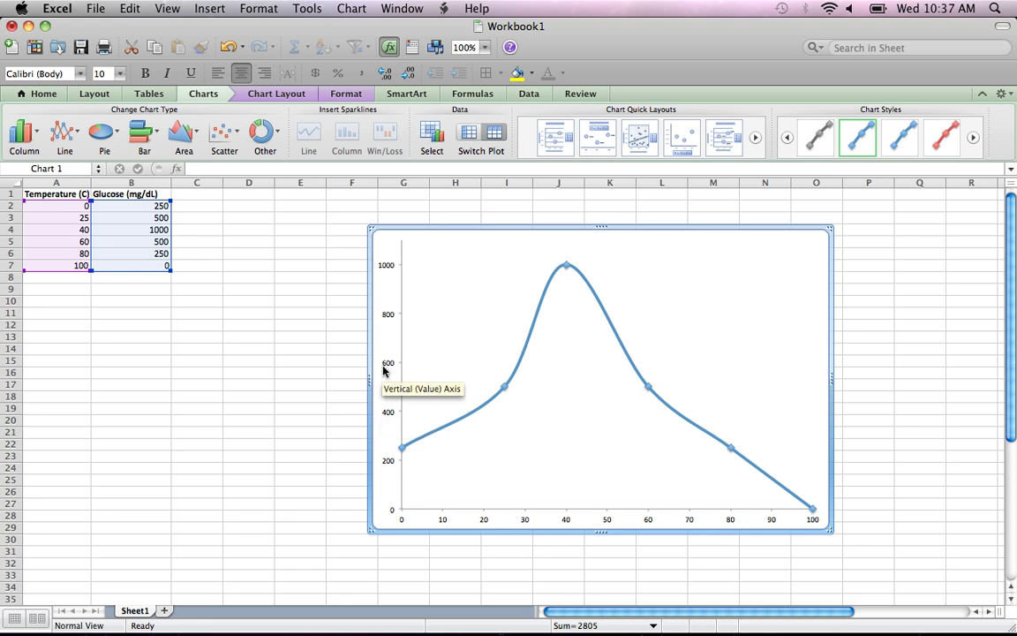
Step: Add a title below the horizontal axis reading 'Temperature (C)'
{"action": "left_click", "coordinate": [299, 96]}
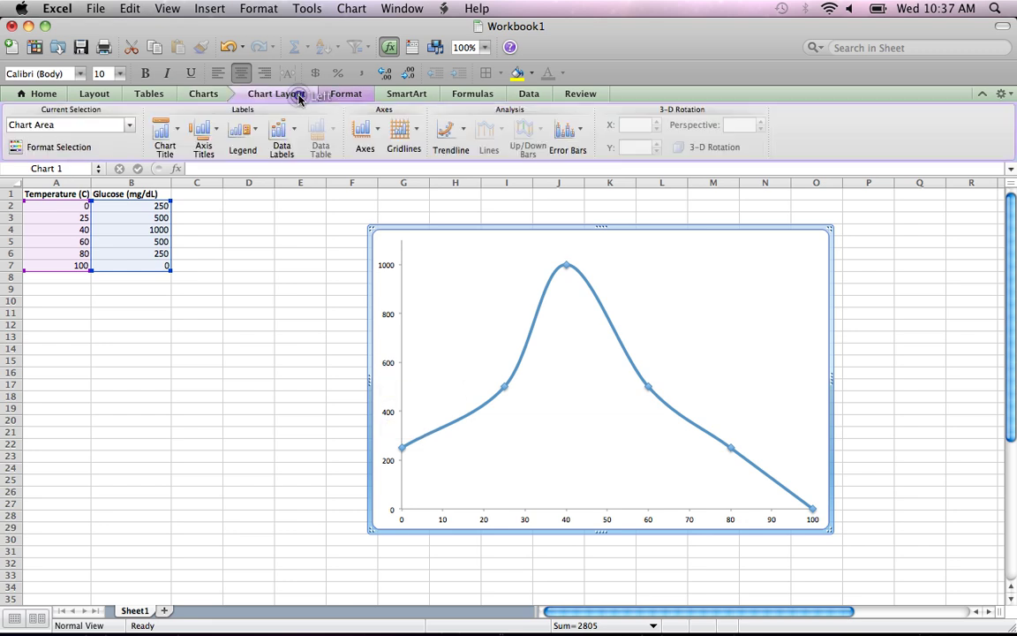
{"action": "left_click", "coordinate": [214, 133]}
{"action": "mouse_move", "coordinate": [216, 167]}
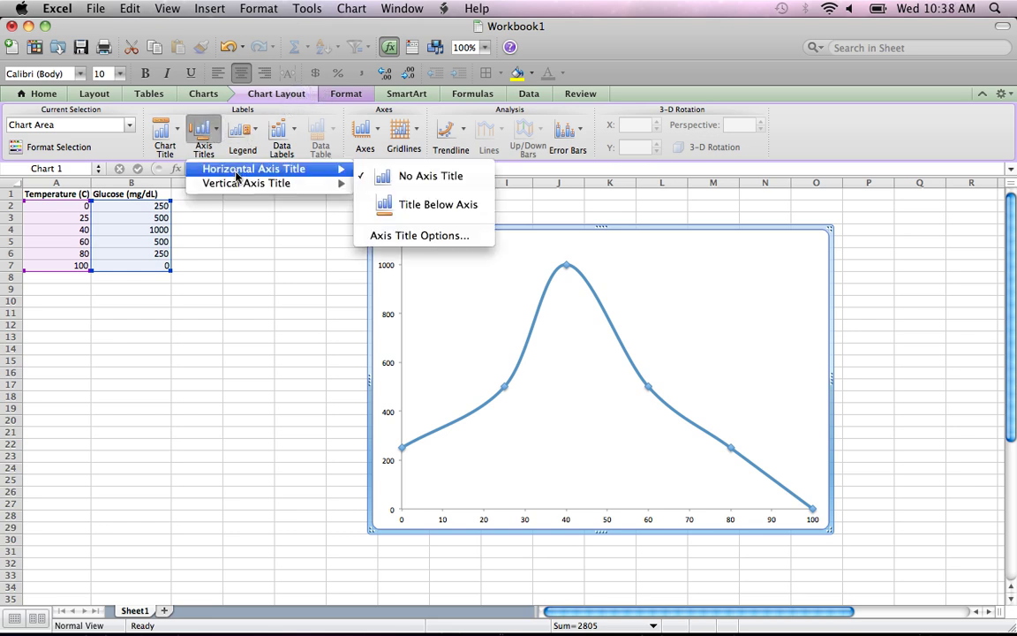
{"action": "left_click", "coordinate": [440, 203]}
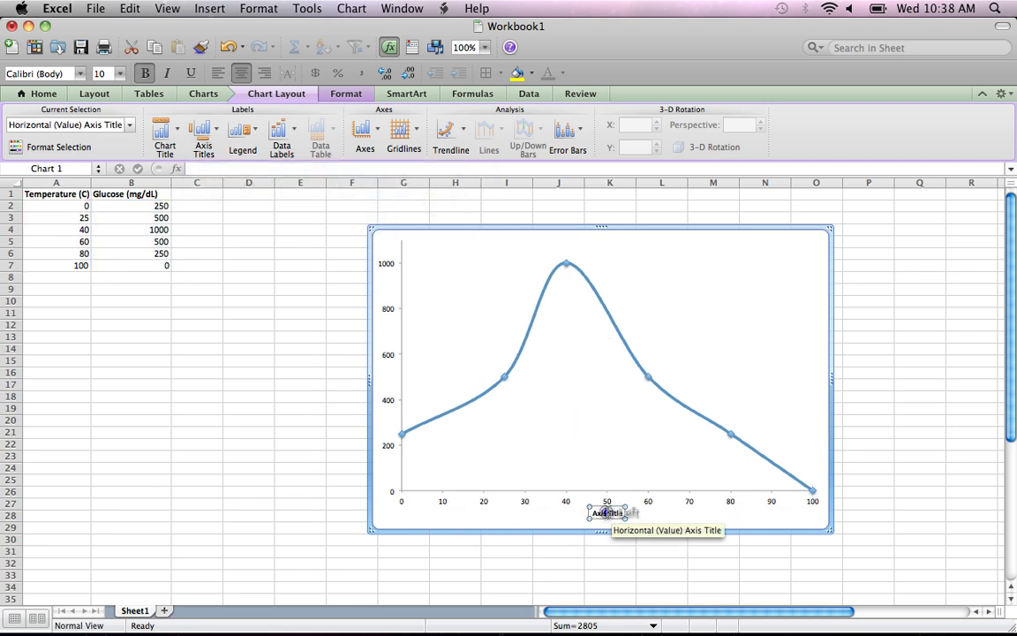
{"action": "double_click", "coordinate": [607, 513]}
{"action": "key", "text": "BackSpace"}
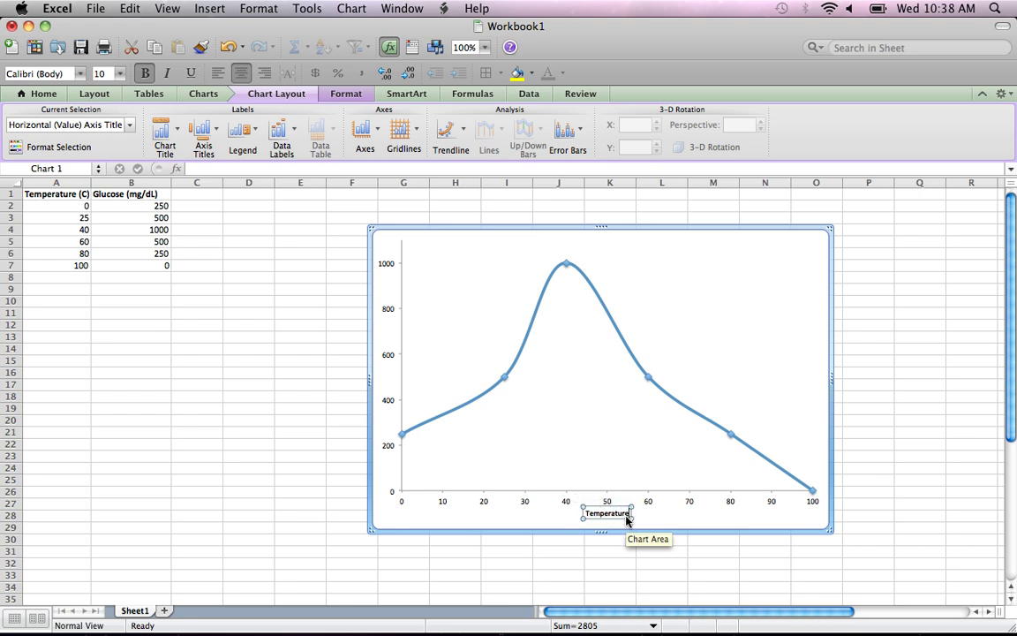
{"action": "type", "text": "Temperature (C)"}
{"action": "key", "text": "Return"}
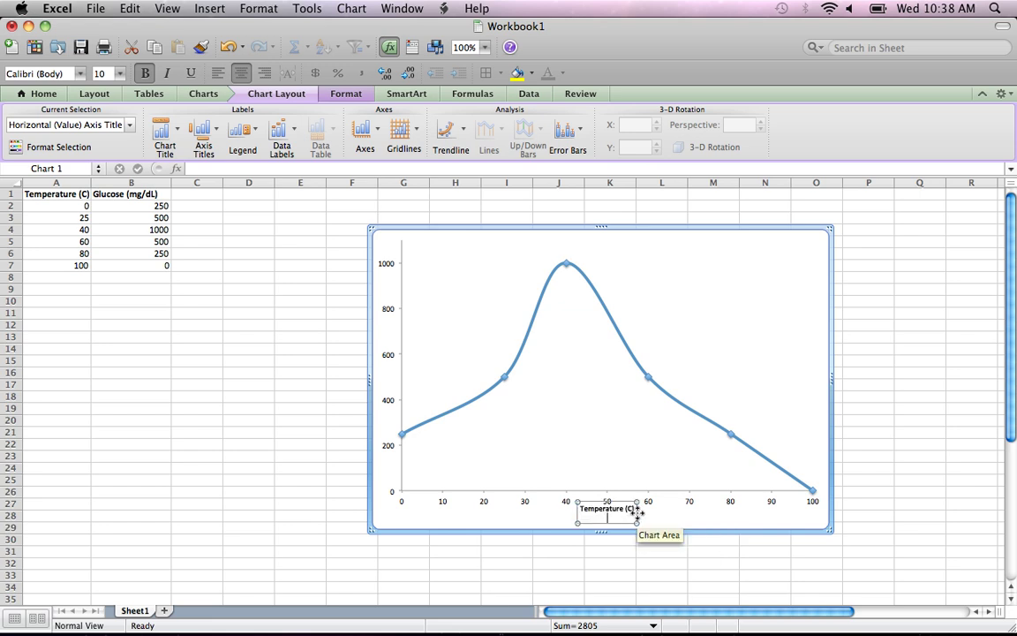
{"action": "left_click", "coordinate": [641, 514]}
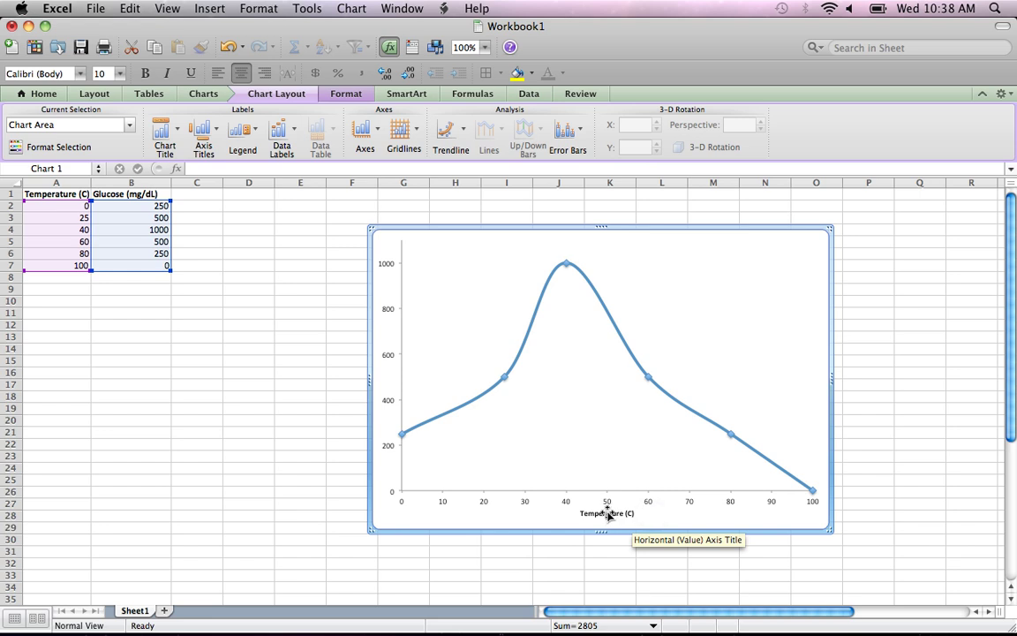
{"action": "left_click", "coordinate": [608, 514]}
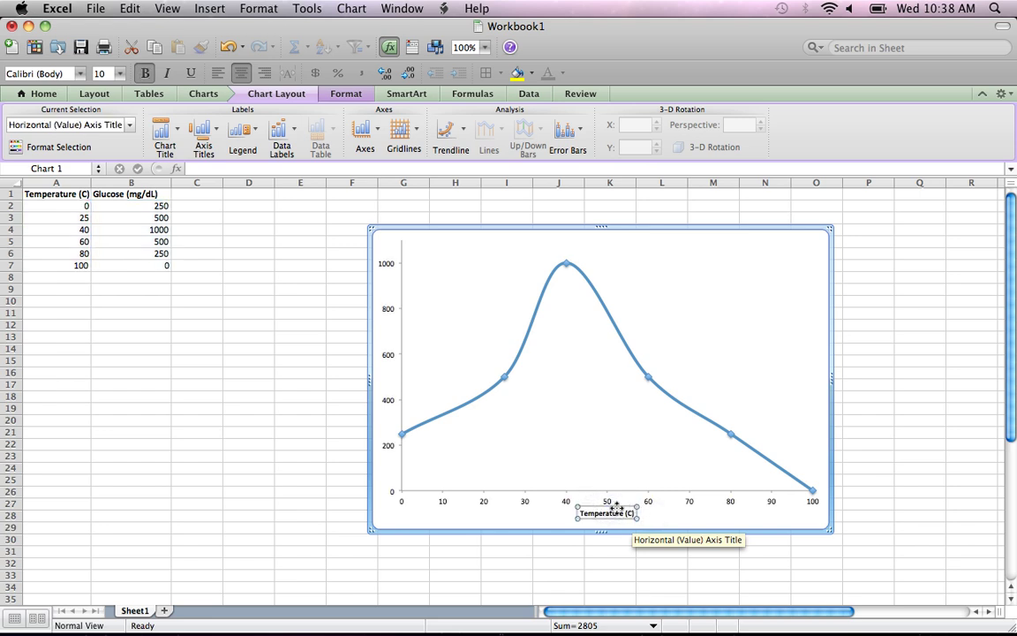
Step: Format the 'Temperature (C)' axis title as 14 pt bold text
{"action": "double_click", "coordinate": [615, 509]}
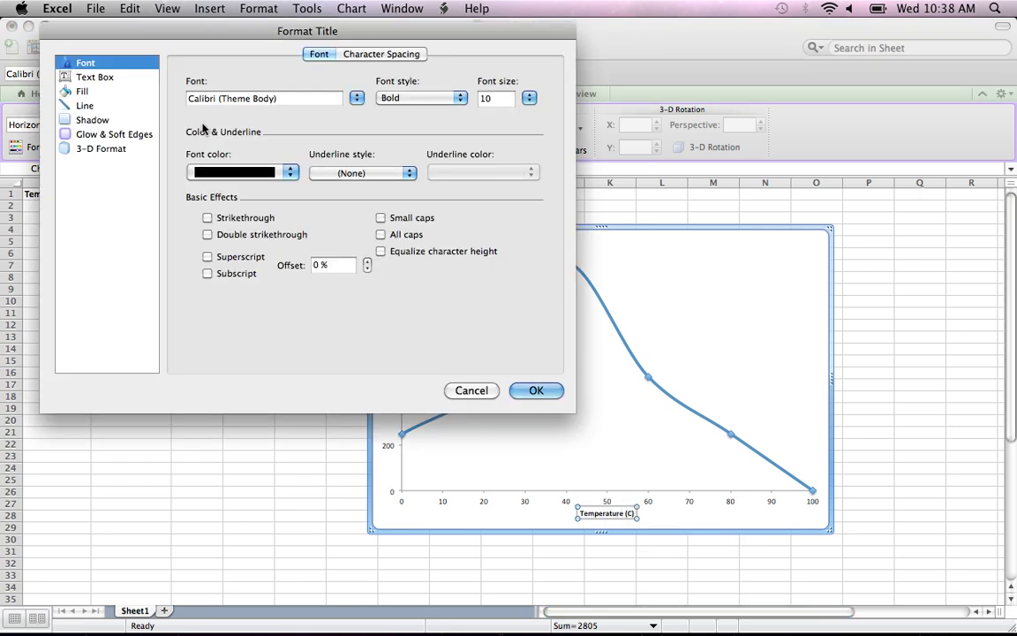
{"action": "left_click", "coordinate": [529, 102]}
{"action": "left_click", "coordinate": [530, 136]}
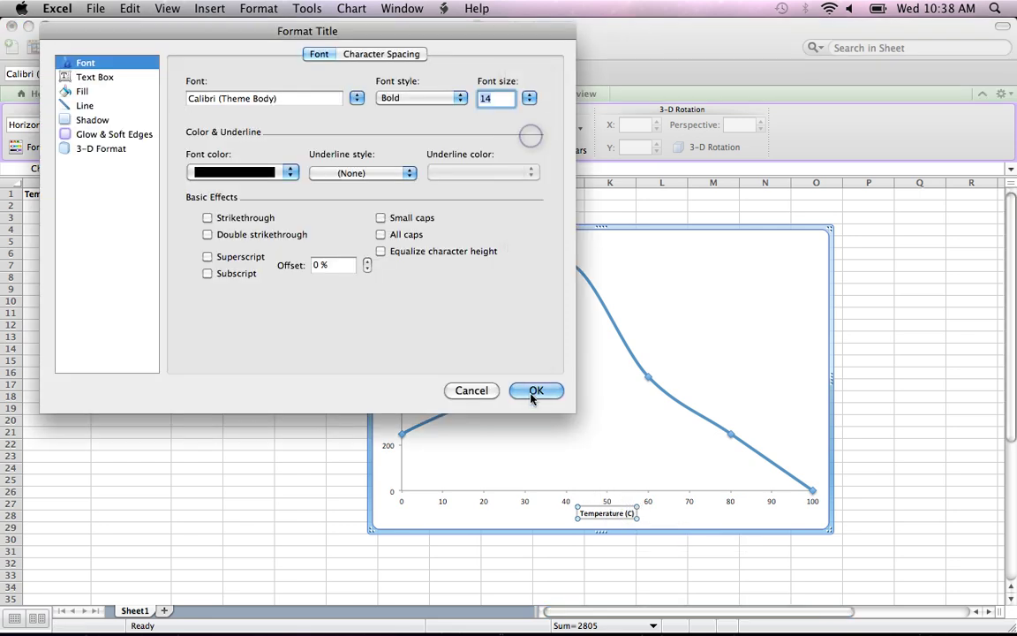
{"action": "left_click", "coordinate": [536, 391]}
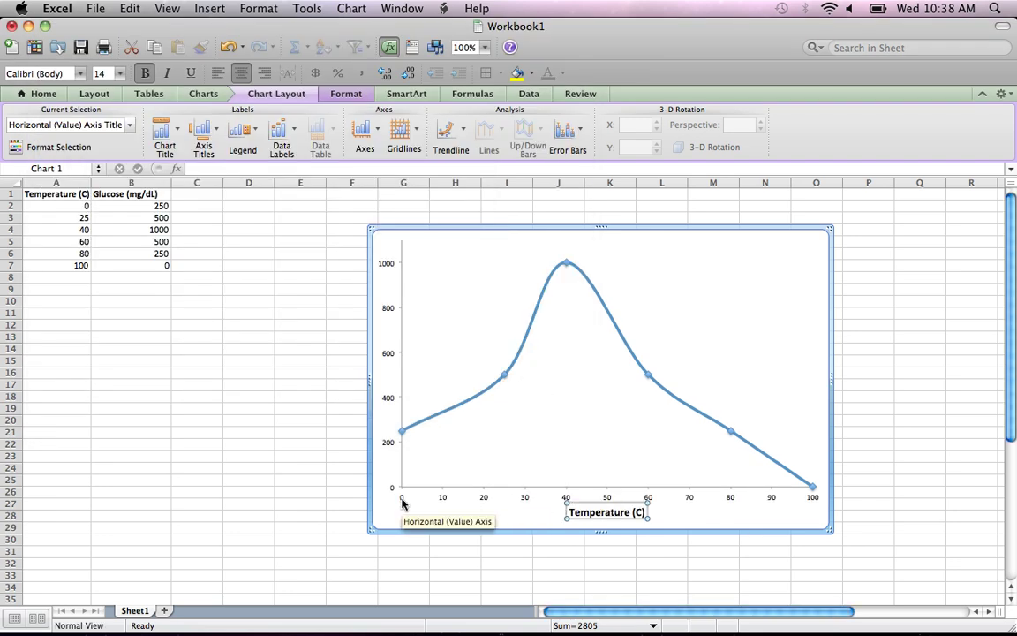
{"action": "left_click", "coordinate": [378, 377]}
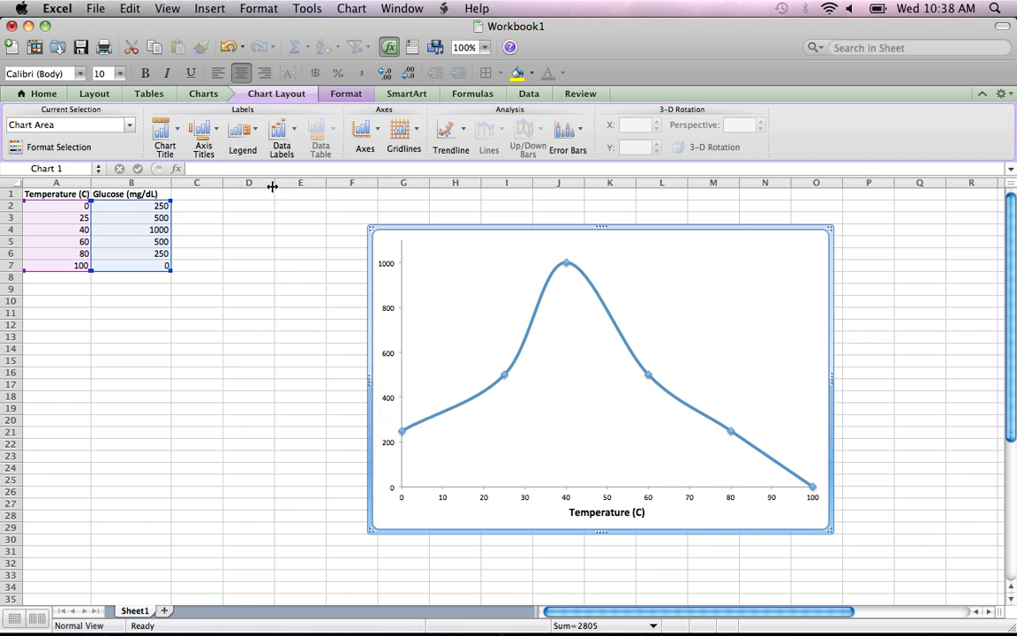
Step: Add a rotated vertical axis title reading 'Glucose (mg/dL)'
{"action": "left_click", "coordinate": [203, 132]}
{"action": "mouse_move", "coordinate": [229, 172]}
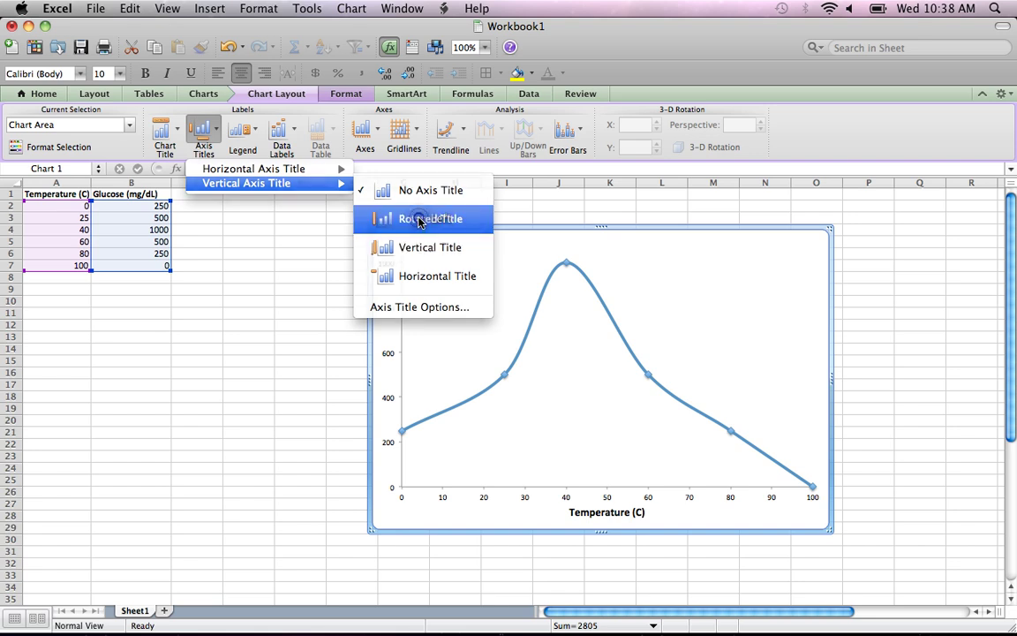
{"action": "left_click", "coordinate": [419, 220]}
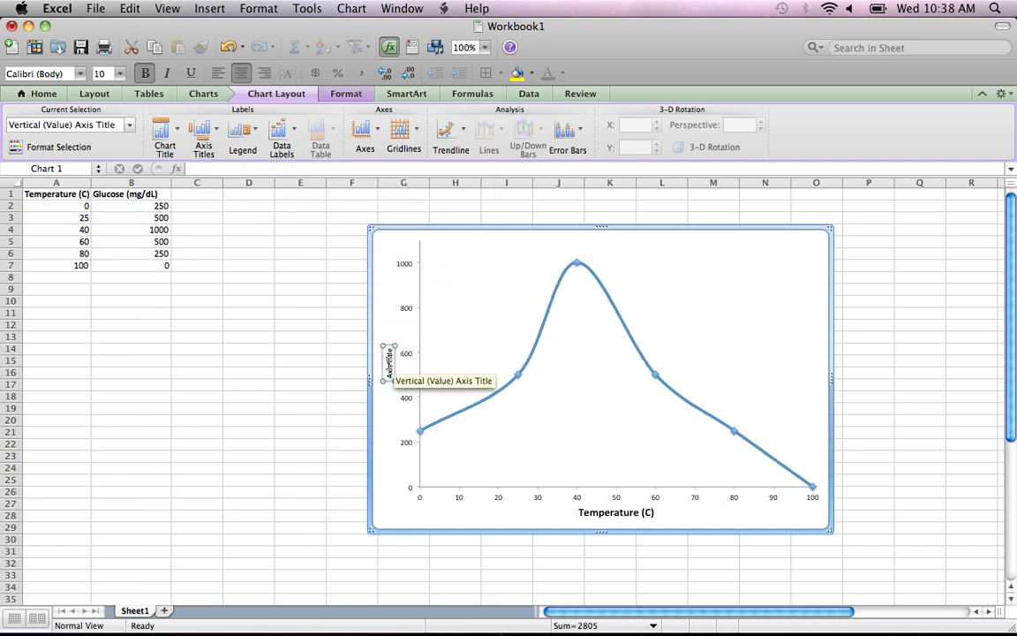
{"action": "left_click", "coordinate": [388, 362]}
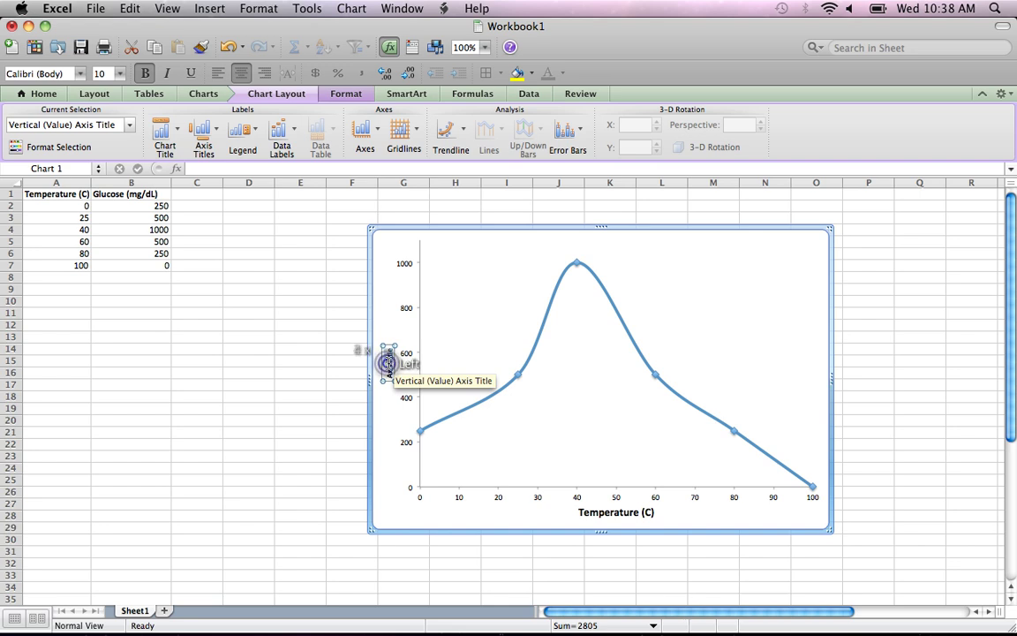
{"action": "left_click", "coordinate": [388, 362]}
{"action": "type", "text": "Glucose (mg/dL)"}
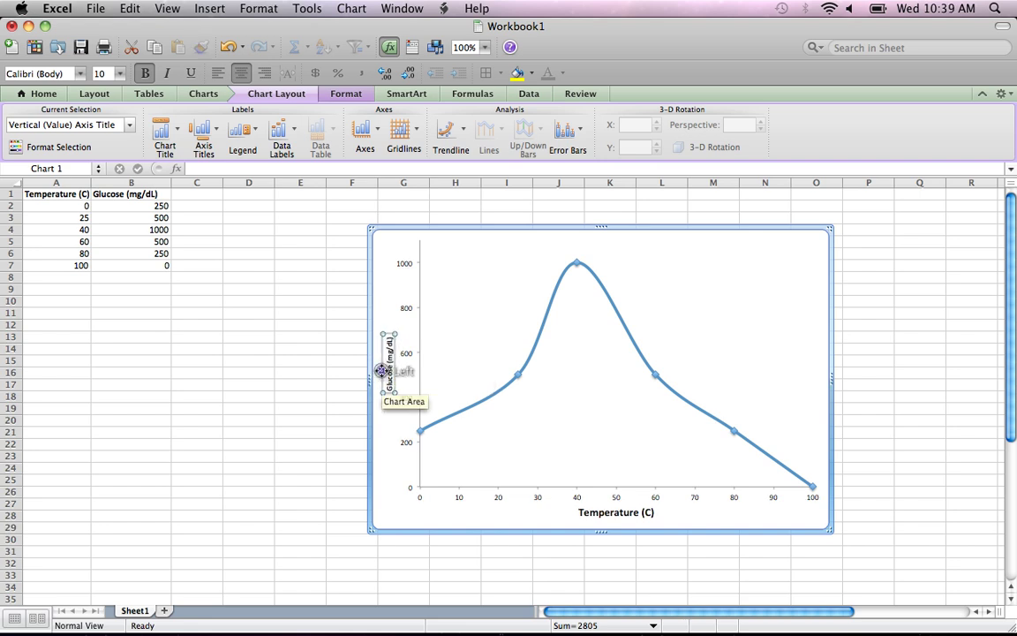
Step: Format the 'Glucose (mg/dL)' title as 14 pt bold text
{"action": "left_click", "coordinate": [382, 371]}
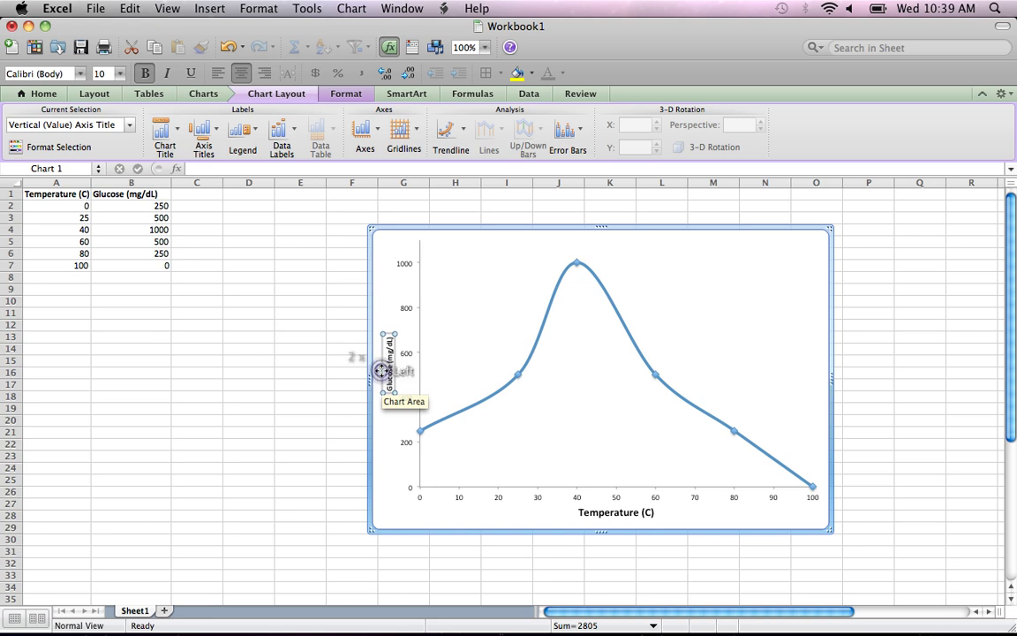
{"action": "double_click", "coordinate": [381, 370]}
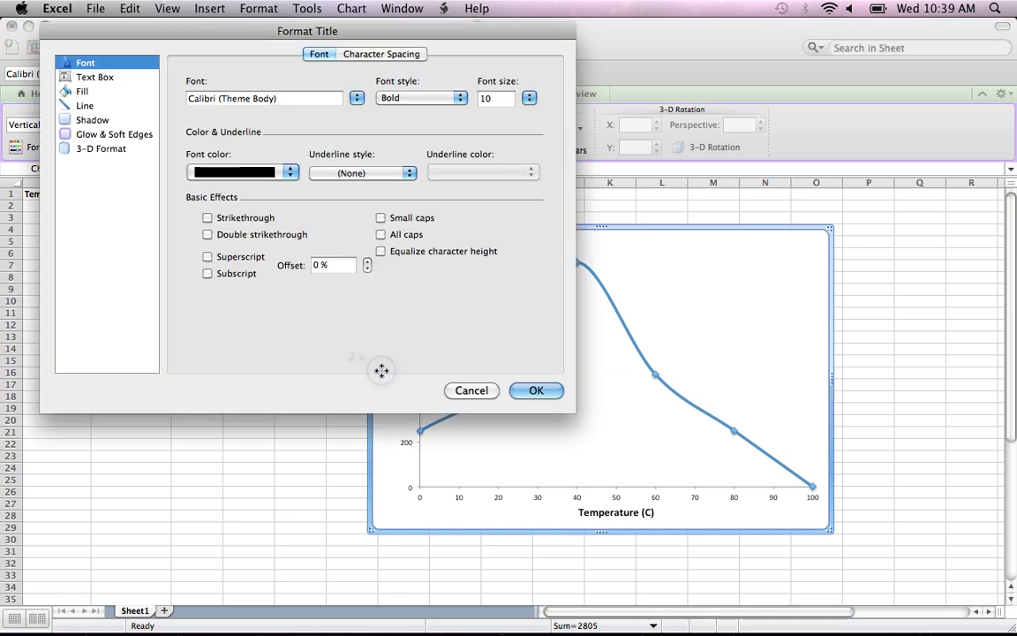
{"action": "left_click", "coordinate": [530, 98]}
{"action": "left_click", "coordinate": [534, 137]}
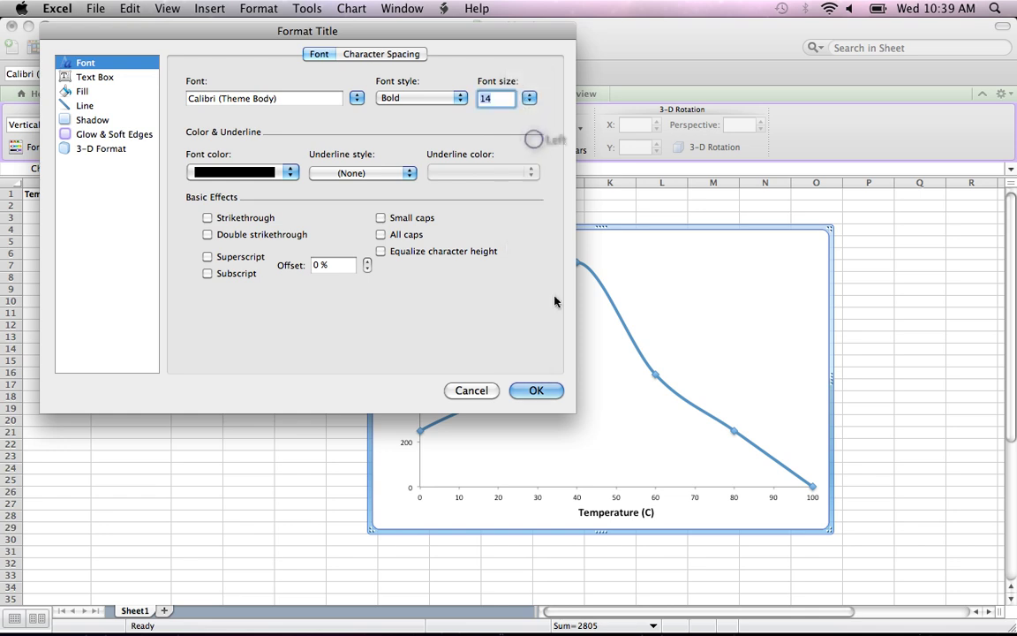
{"action": "left_click", "coordinate": [536, 390]}
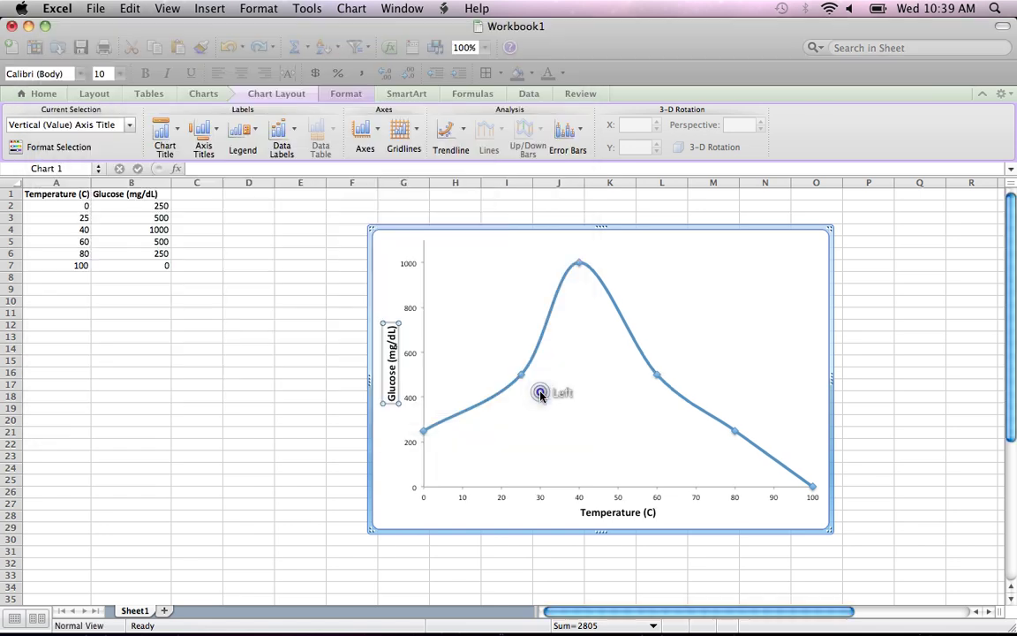
{"action": "left_click", "coordinate": [686, 243]}
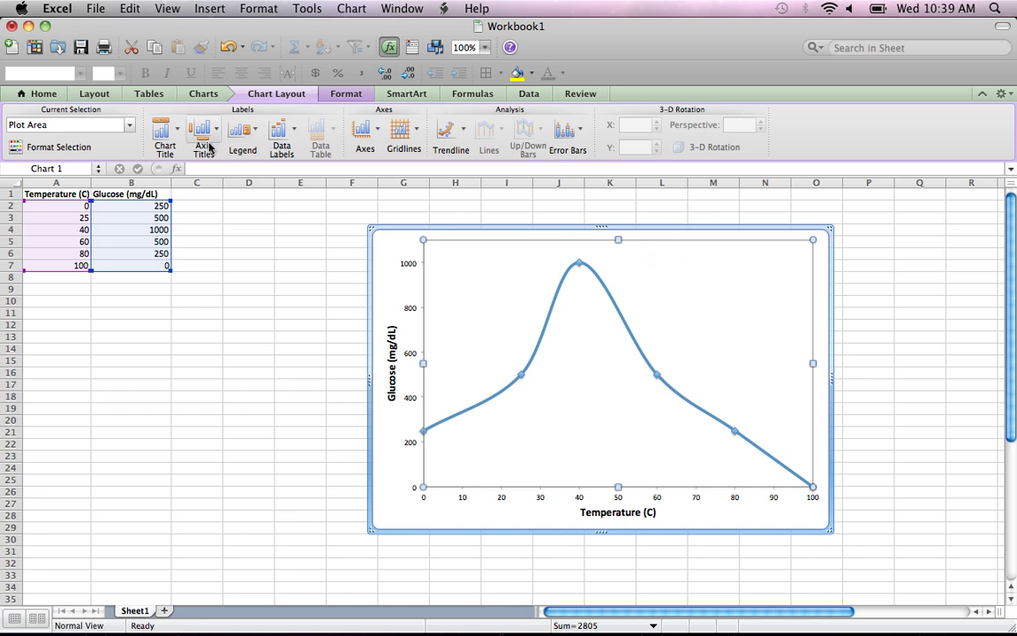
Step: Add a chart title above the chart reading 'Effect of Temperature on Lactase Activity'
{"action": "left_click", "coordinate": [176, 135]}
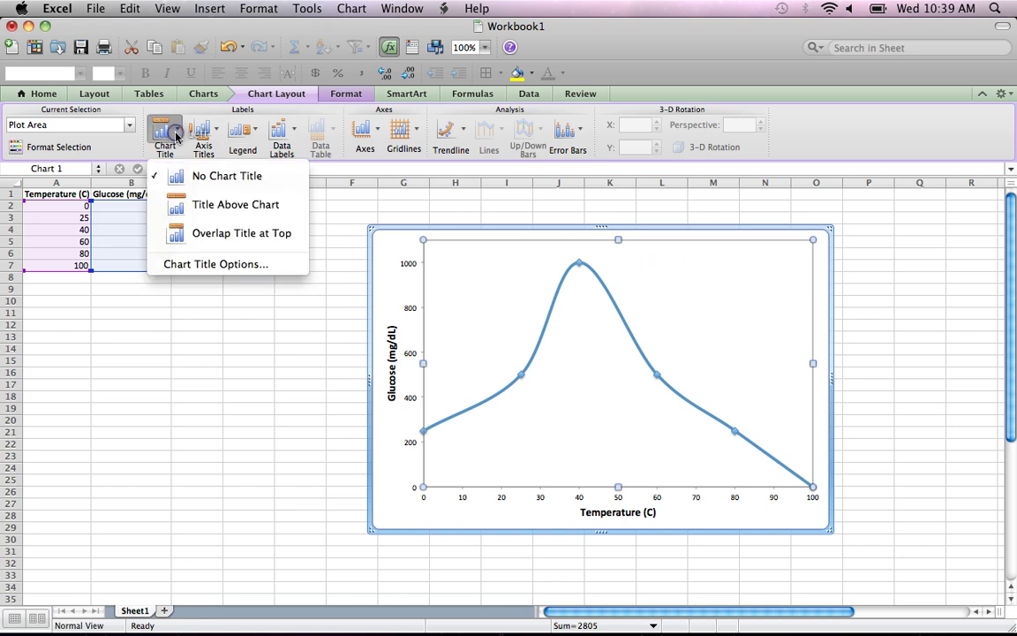
{"action": "left_click", "coordinate": [197, 204]}
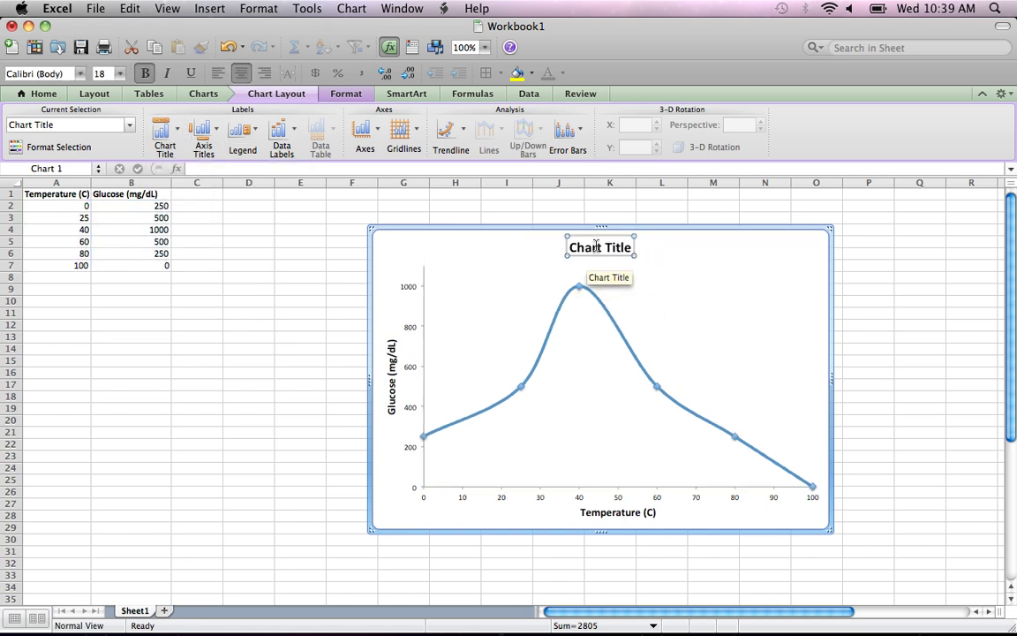
{"action": "triple_click", "coordinate": [595, 247]}
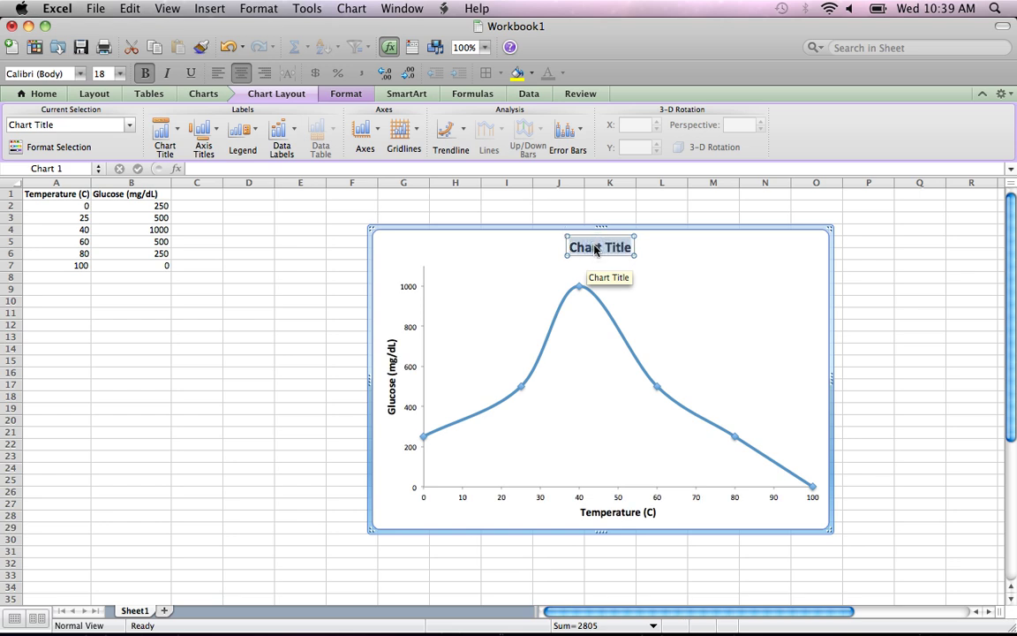
{"action": "type", "text": "Cffect of Tempera"}
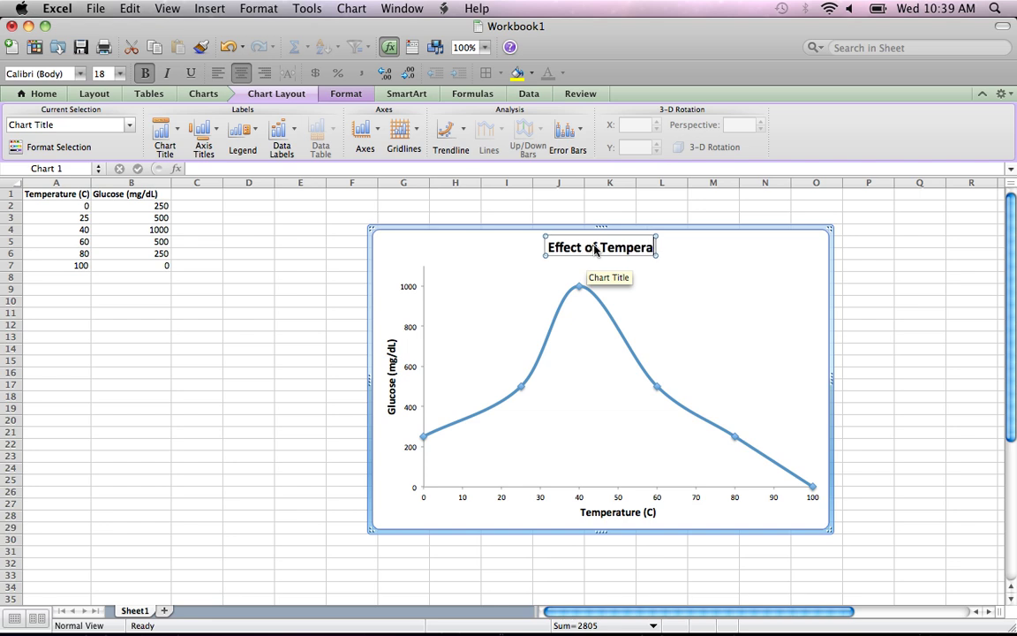
{"action": "type", "text": "ture on L"}
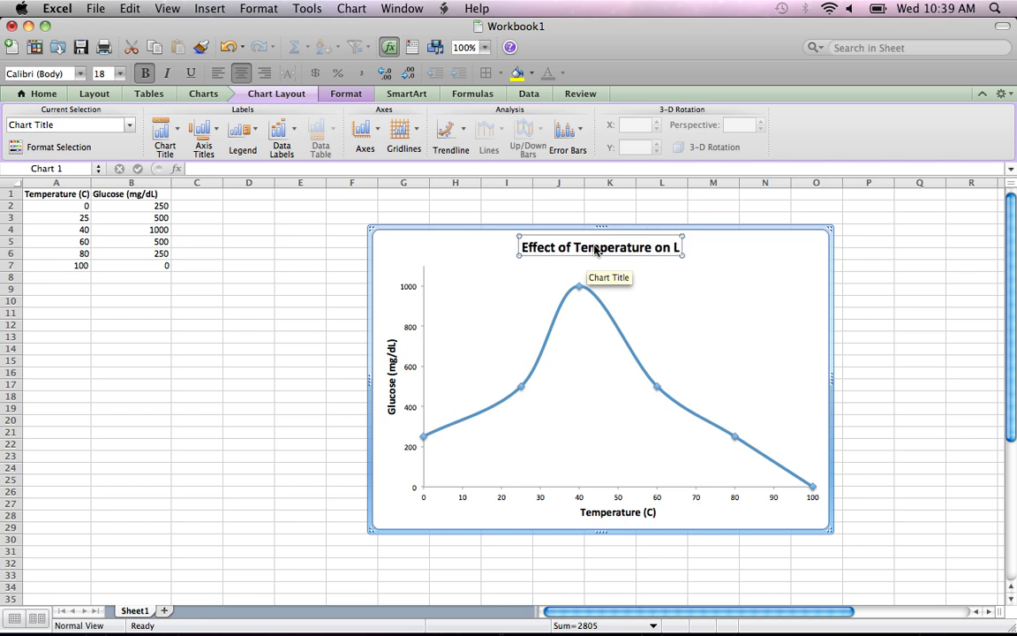
{"action": "type", "text": "actase Activity"}
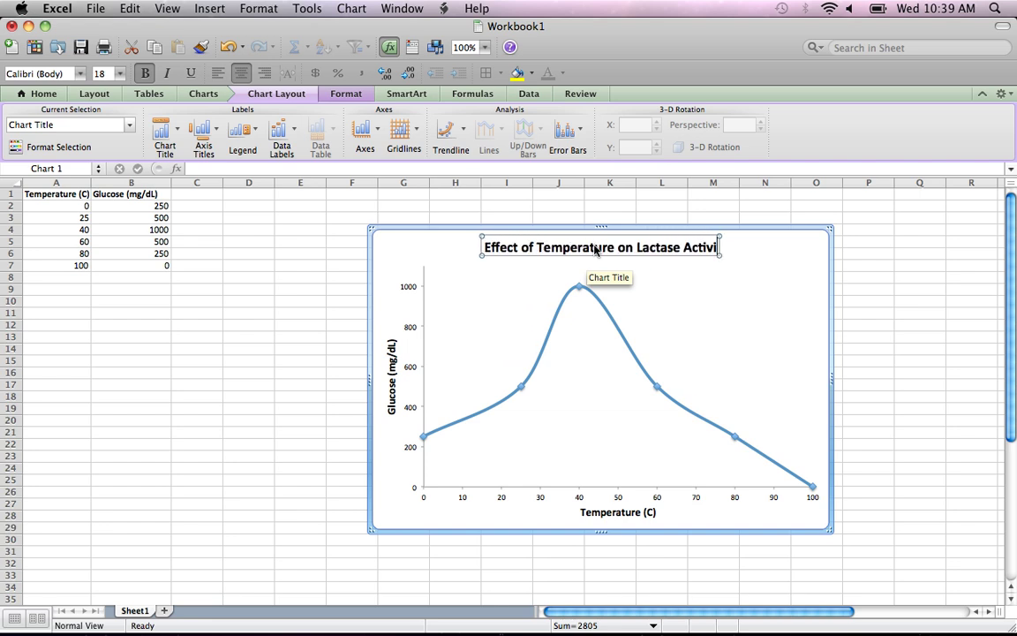
{"action": "left_click", "coordinate": [784, 259]}
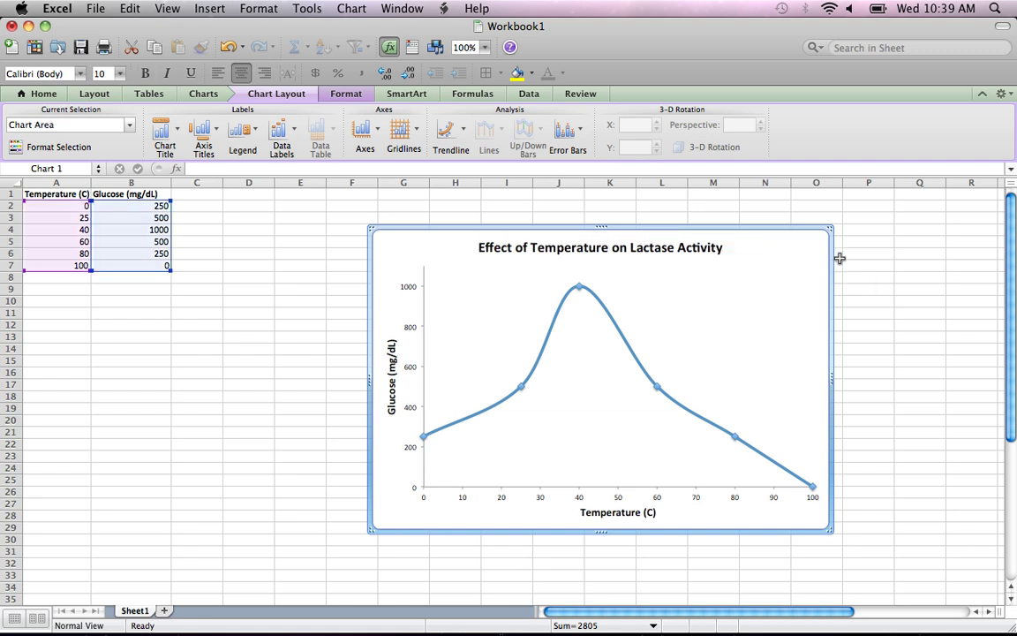
{"action": "mouse_move", "coordinate": [523, 386]}
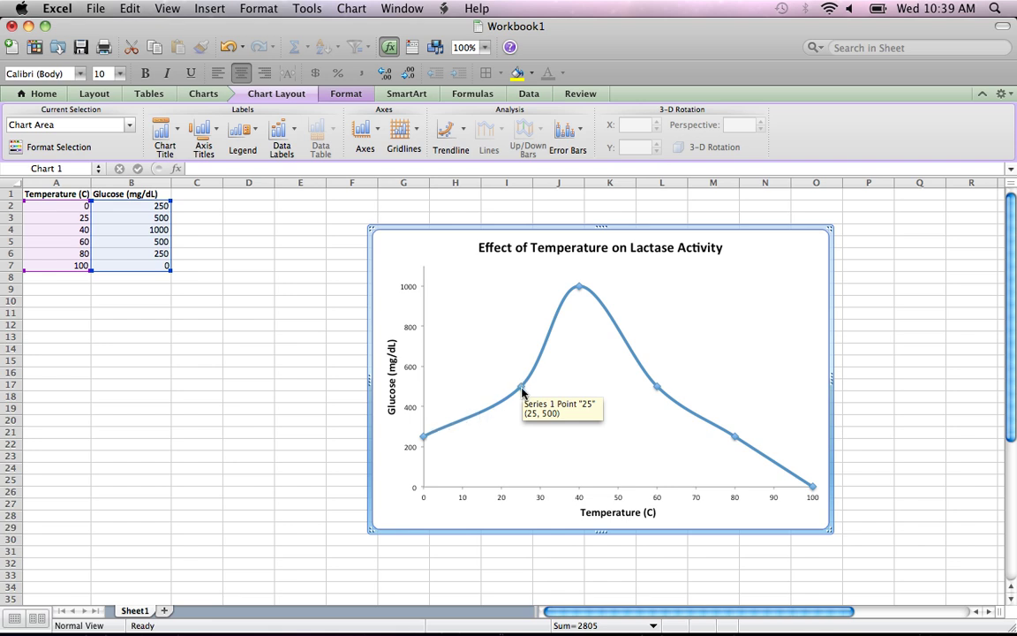
{"action": "right_click", "coordinate": [523, 391]}
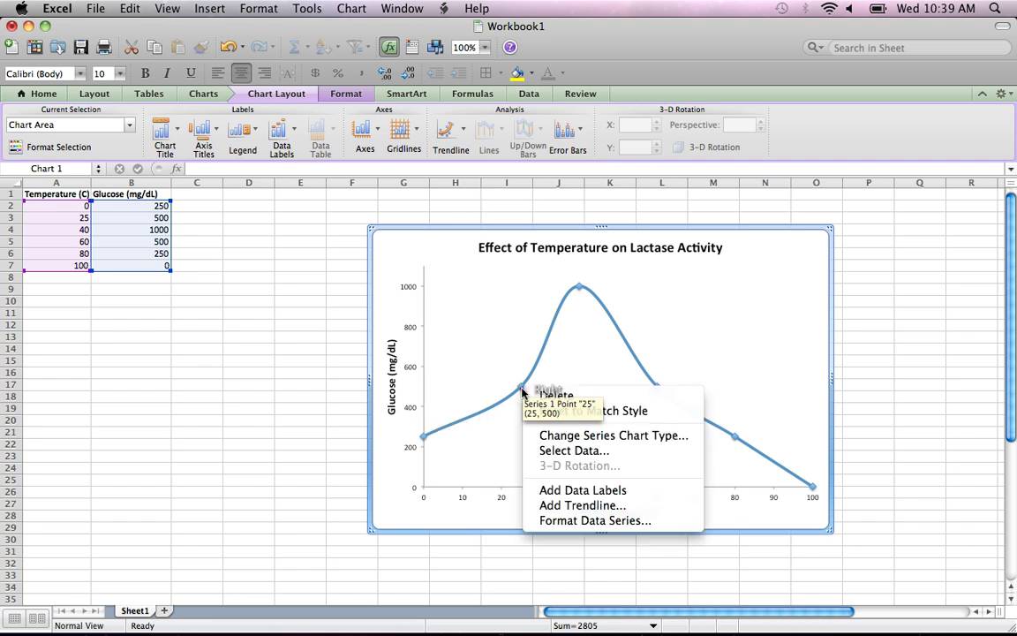
{"action": "left_click", "coordinate": [582, 520]}
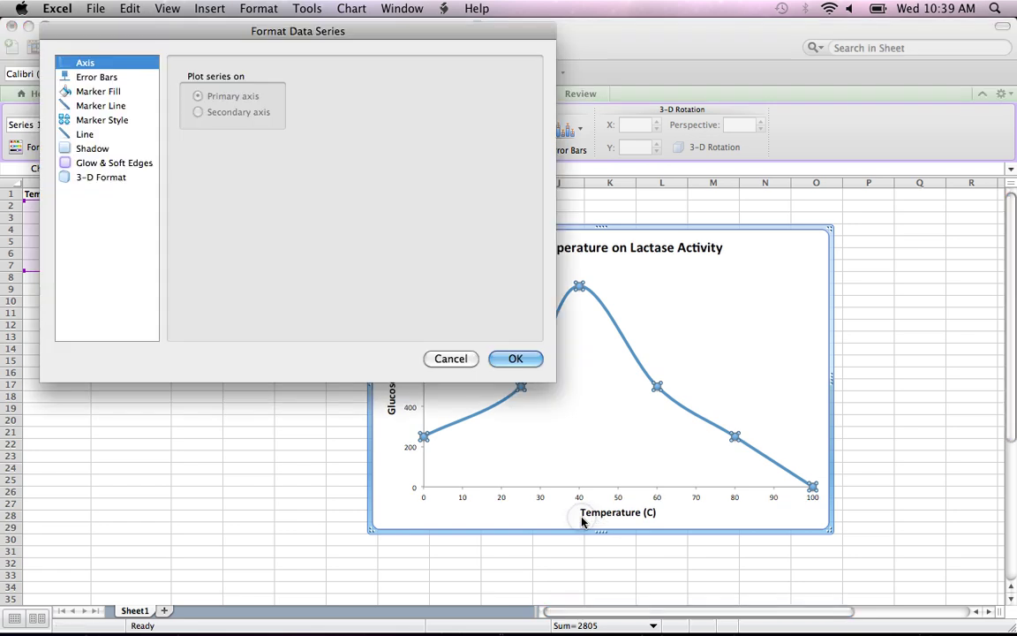
{"action": "left_click", "coordinate": [106, 121]}
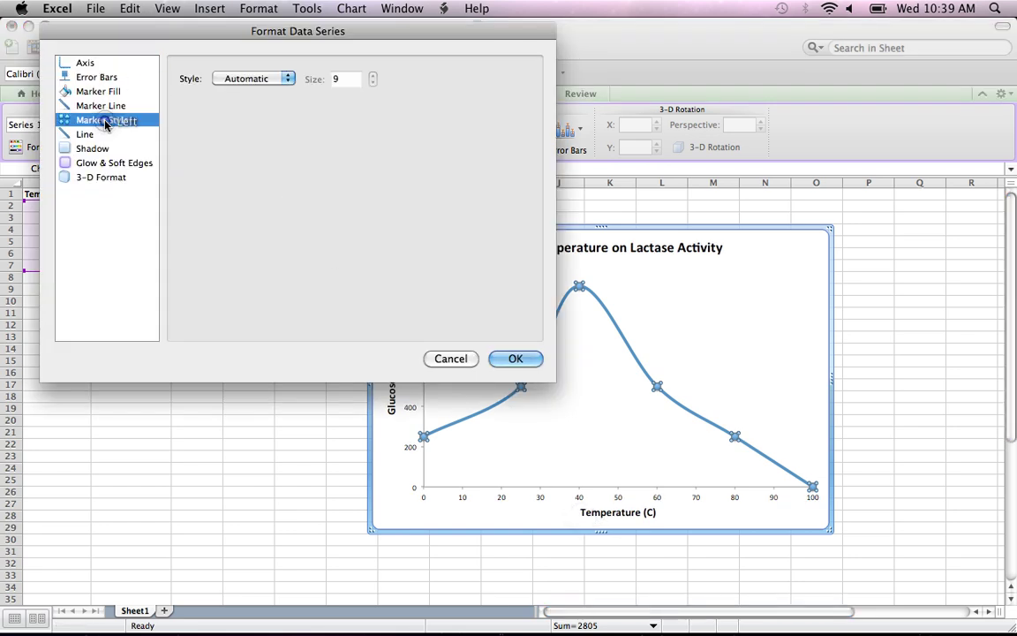
{"action": "left_click", "coordinate": [113, 106]}
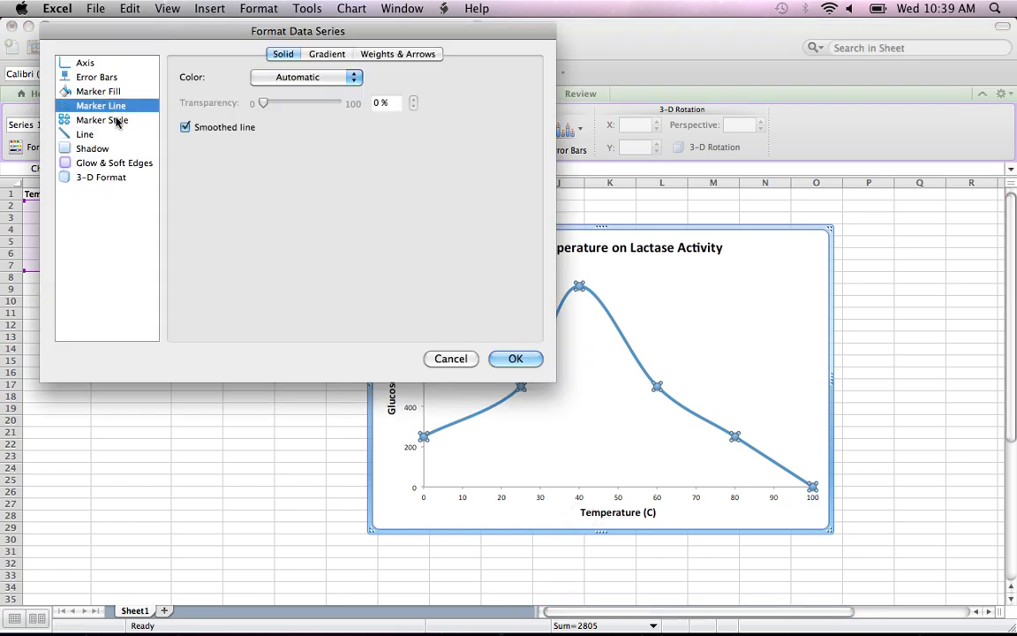
{"action": "left_click", "coordinate": [117, 123]}
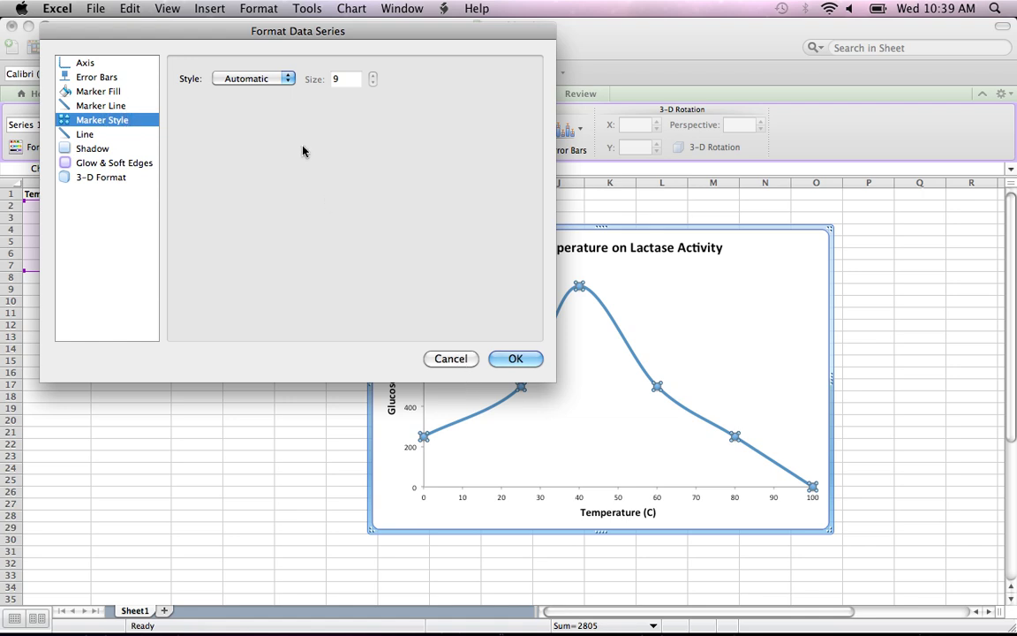
{"action": "left_click", "coordinate": [284, 79]}
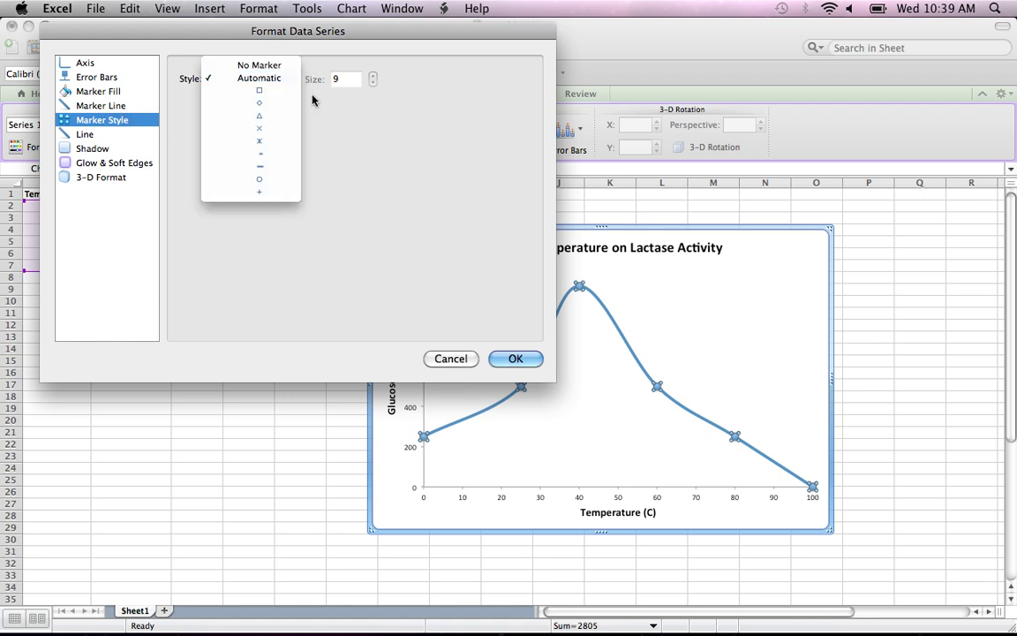
{"action": "left_click", "coordinate": [348, 127]}
{"action": "left_click", "coordinate": [116, 105]}
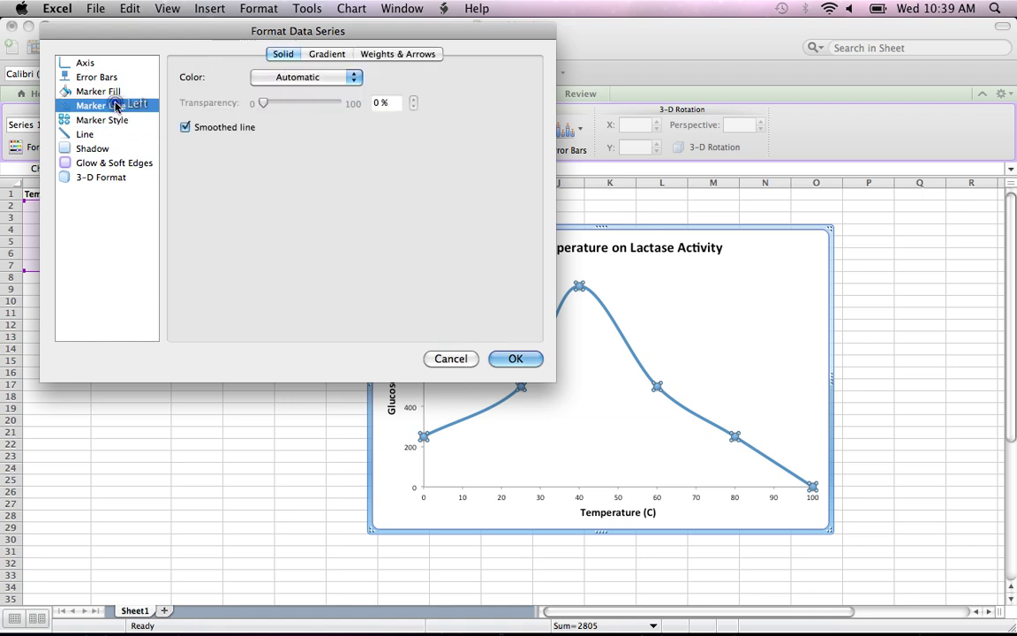
{"action": "left_click", "coordinate": [314, 79]}
{"action": "left_click", "coordinate": [465, 143]}
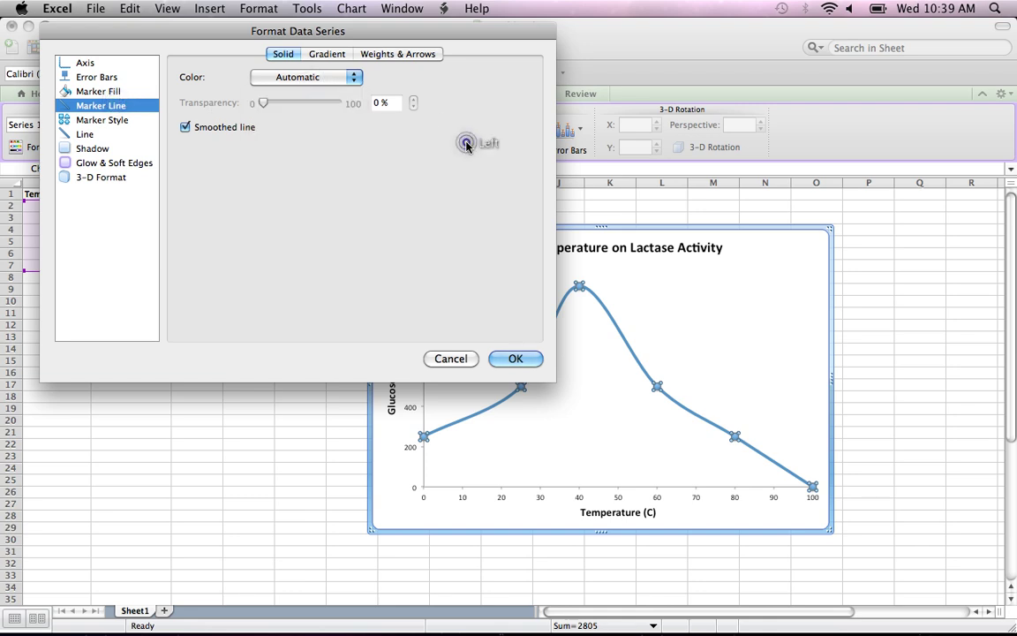
{"action": "left_click", "coordinate": [515, 359]}
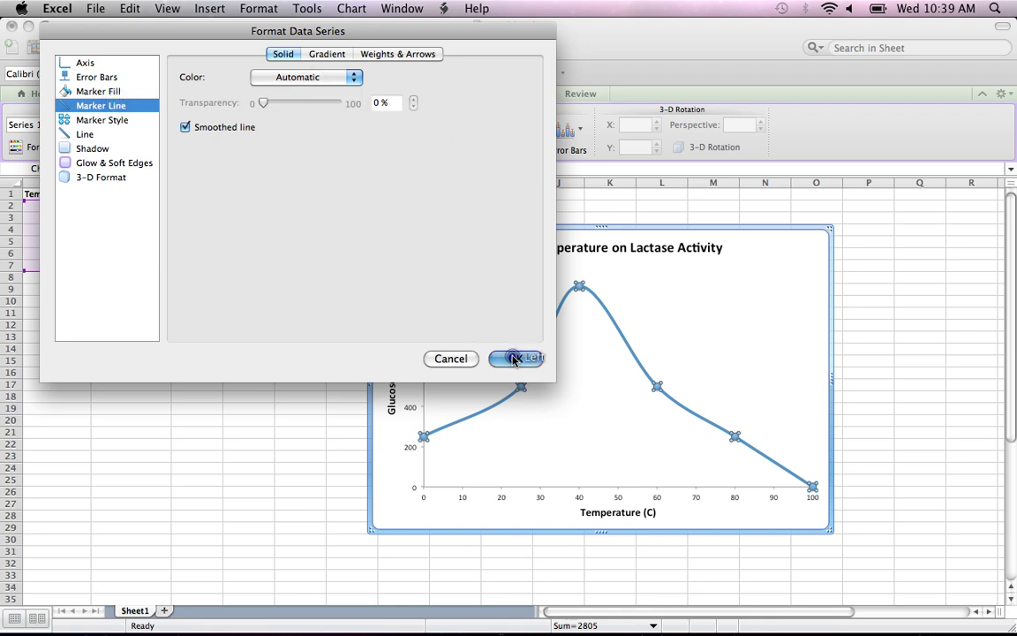
{"action": "left_click", "coordinate": [702, 348]}
{"action": "left_click", "coordinate": [869, 339]}
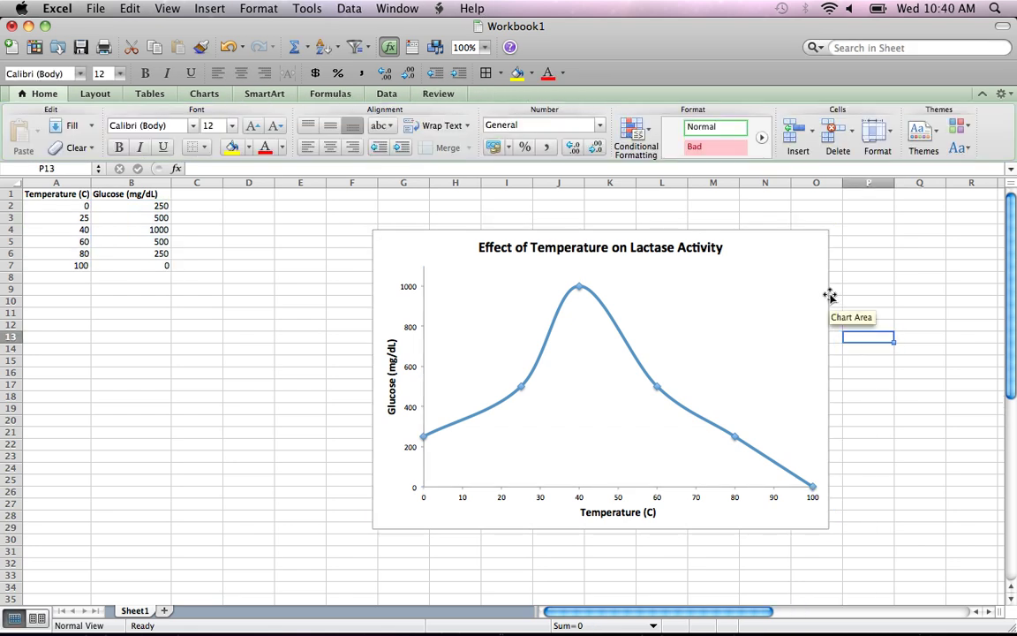
{"action": "left_click", "coordinate": [830, 294]}
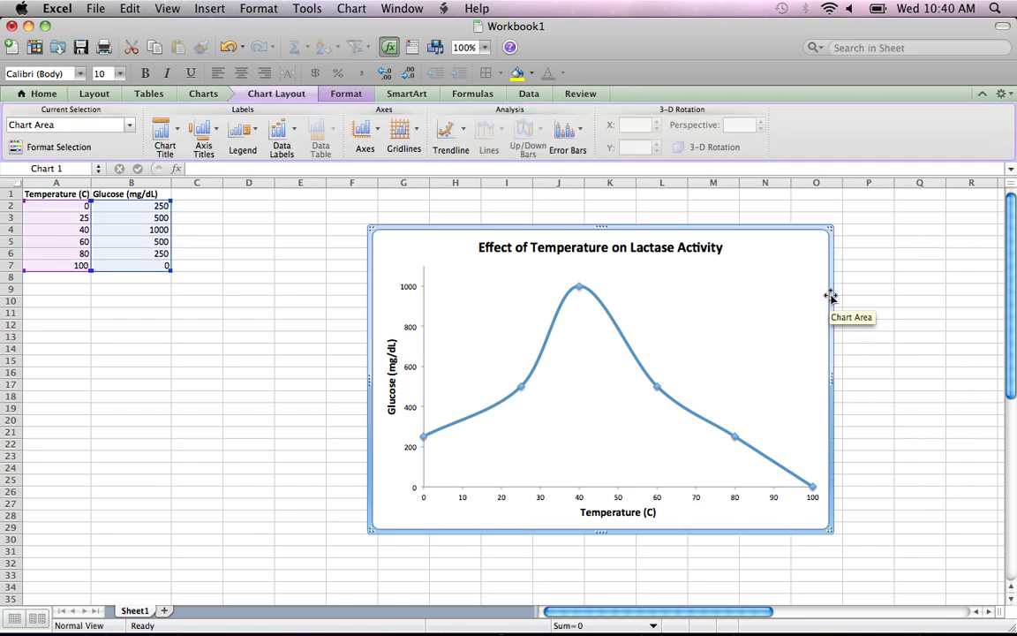
Step: Export the chart via Save as Picture to the Desktop as JPEG 'Lactase Temperature Graph'
{"action": "right_click", "coordinate": [831, 416]}
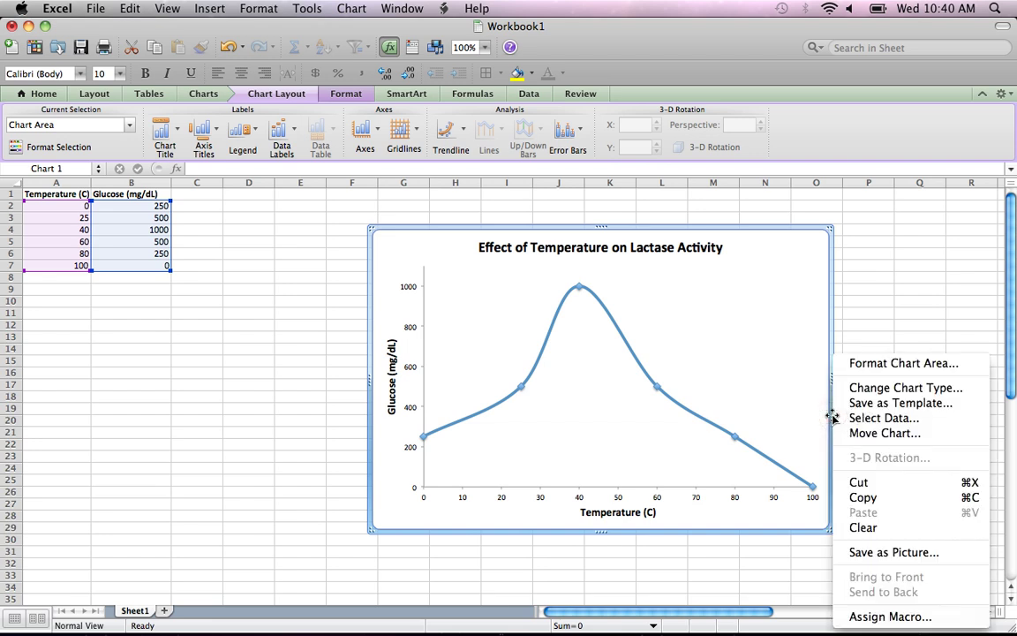
{"action": "left_click", "coordinate": [871, 553]}
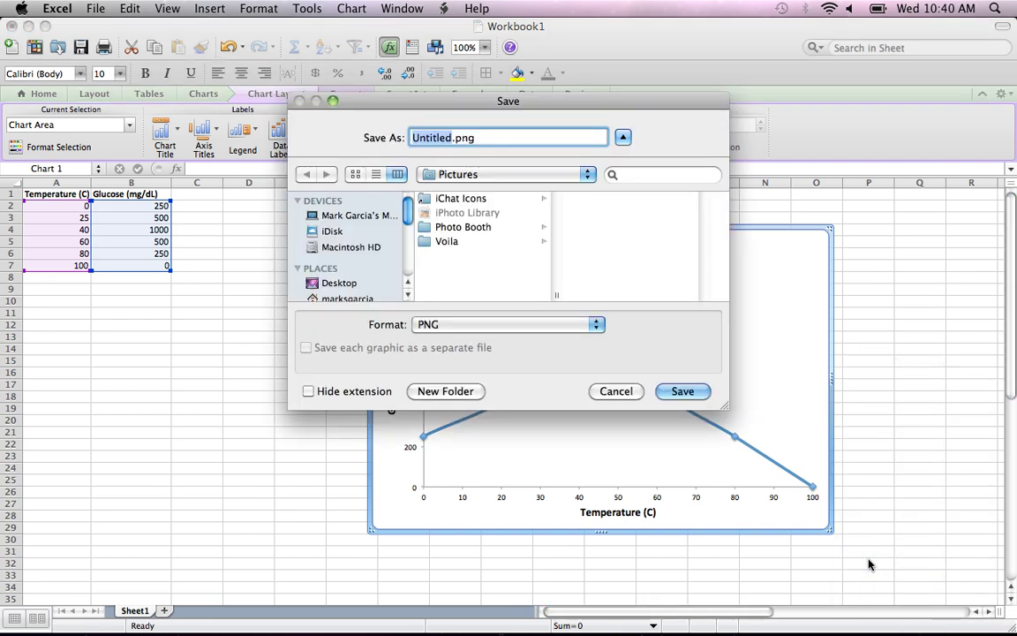
{"action": "left_click", "coordinate": [407, 249]}
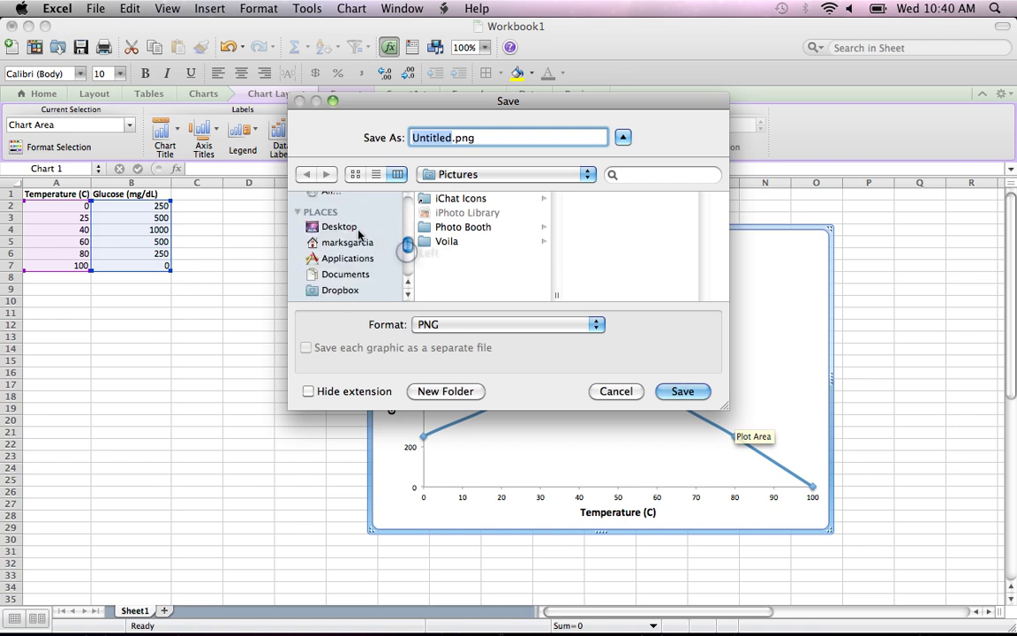
{"action": "left_click", "coordinate": [357, 228]}
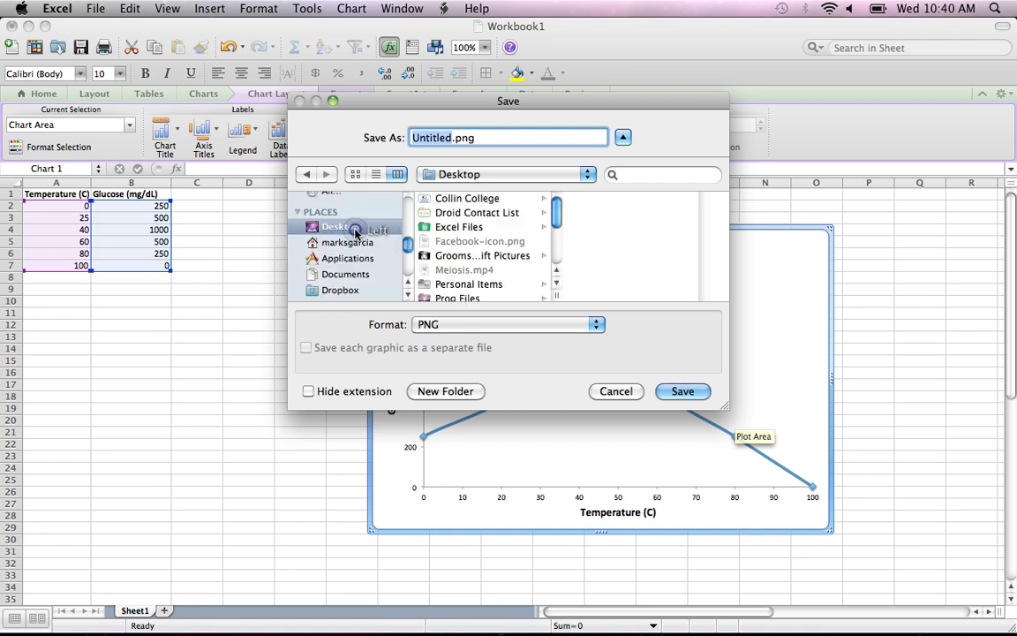
{"action": "left_click", "coordinate": [520, 324]}
{"action": "left_click", "coordinate": [520, 335]}
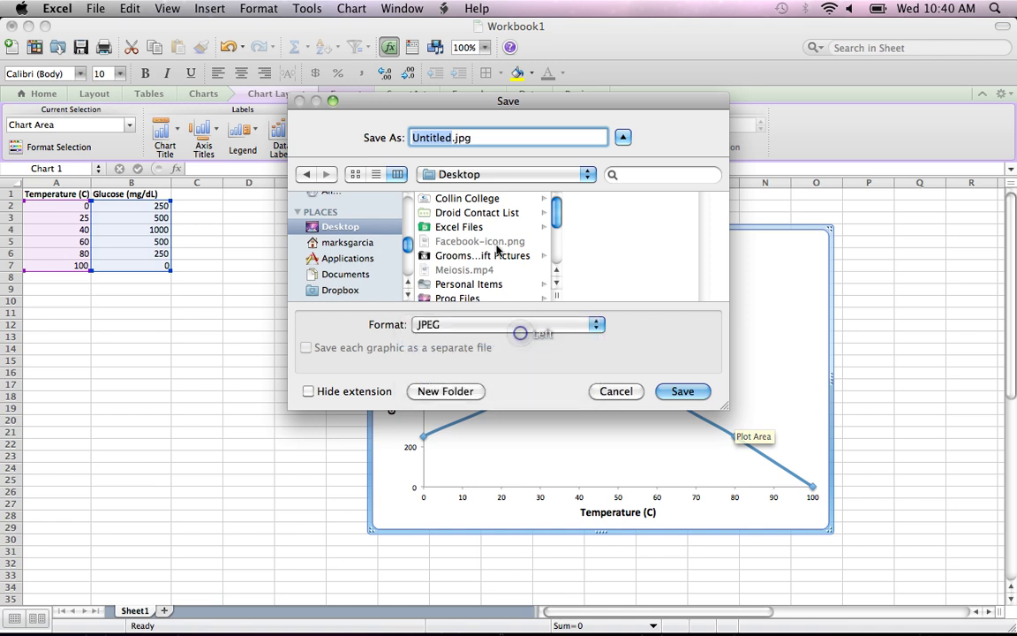
{"action": "type", "text": "T"}
{"action": "key", "text": "BackSpace"}
{"action": "type", "text": "Lactase Tem"}
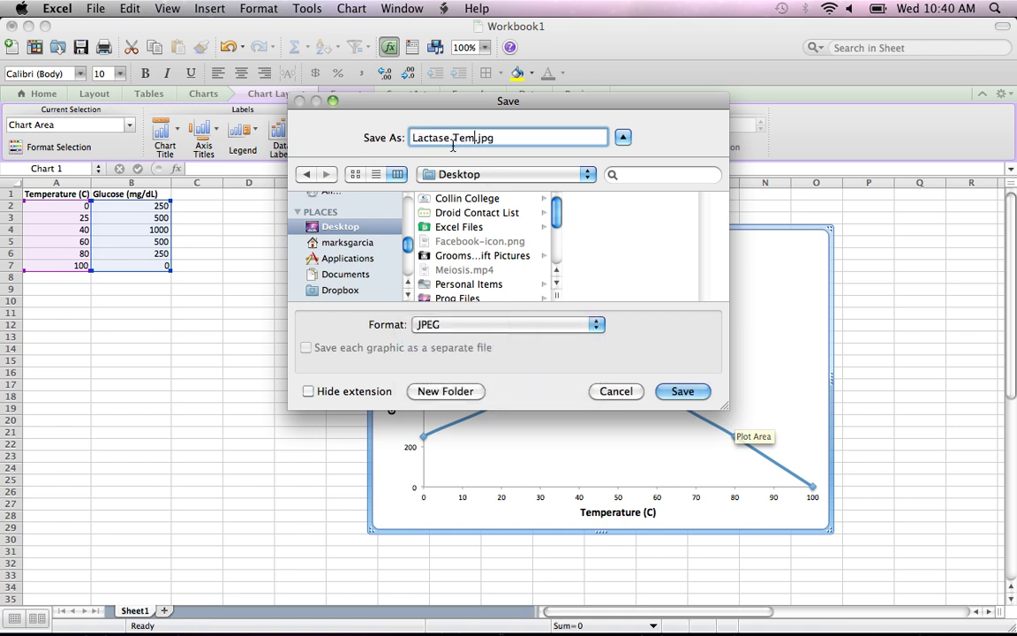
{"action": "type", "text": "perature C"}
{"action": "type", "text": "raph"}
{"action": "left_click", "coordinate": [674, 390]}
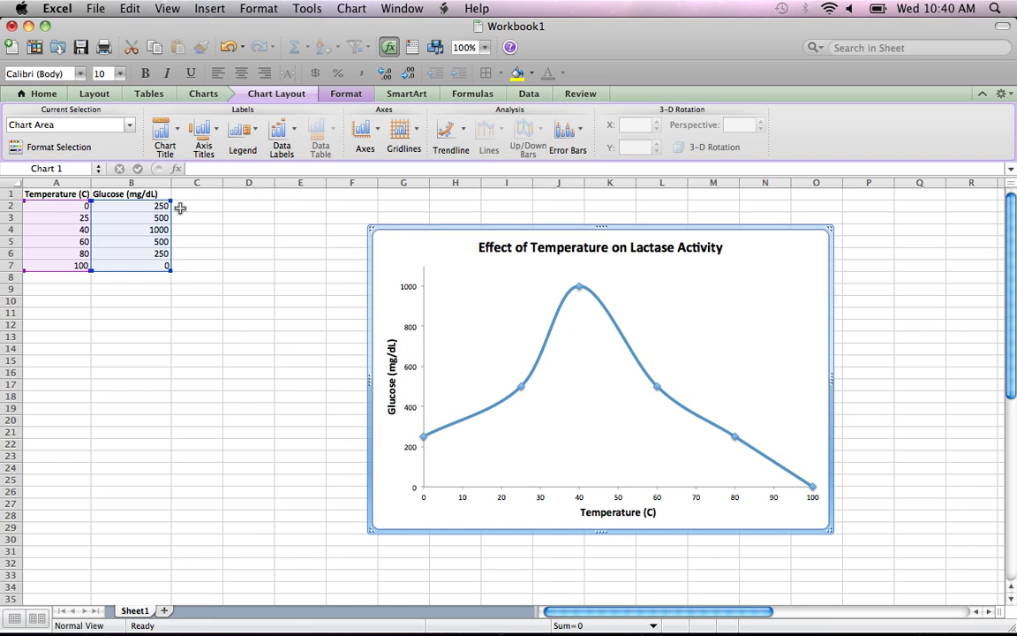
Step: Browse the Column, Bar and Line chart galleries, keeping the smooth scatter chart type
{"action": "left_click", "coordinate": [205, 93]}
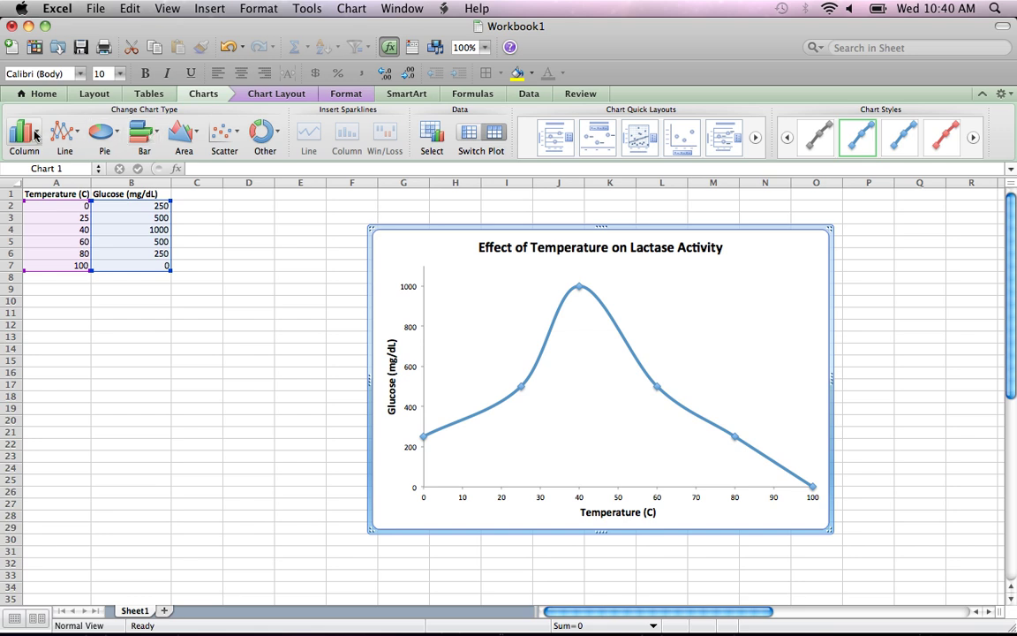
{"action": "left_click", "coordinate": [35, 132]}
{"action": "left_click", "coordinate": [35, 132]}
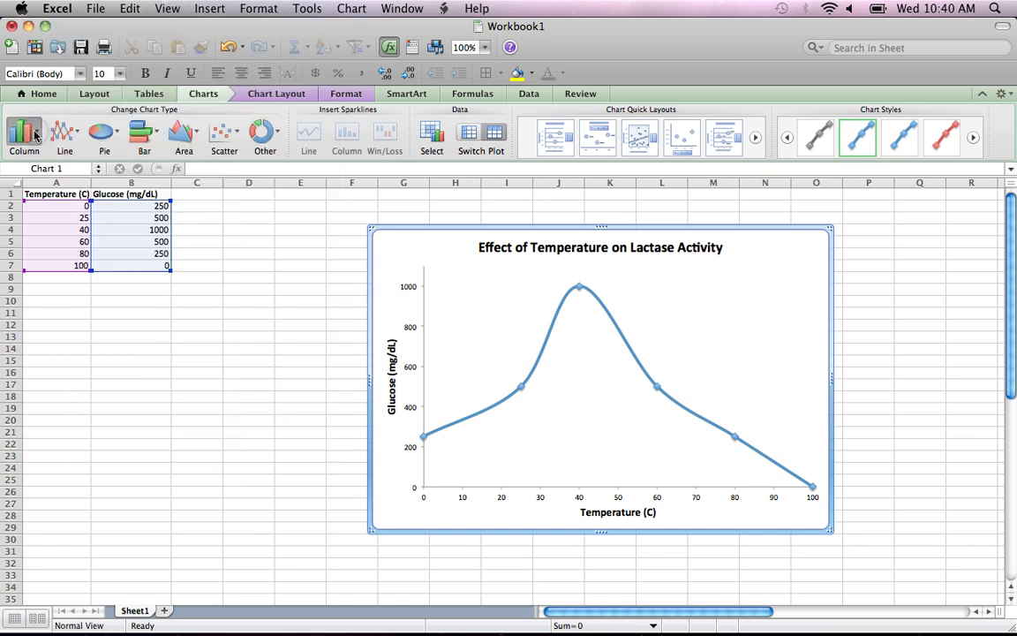
{"action": "left_click", "coordinate": [161, 132]}
{"action": "left_click", "coordinate": [145, 133]}
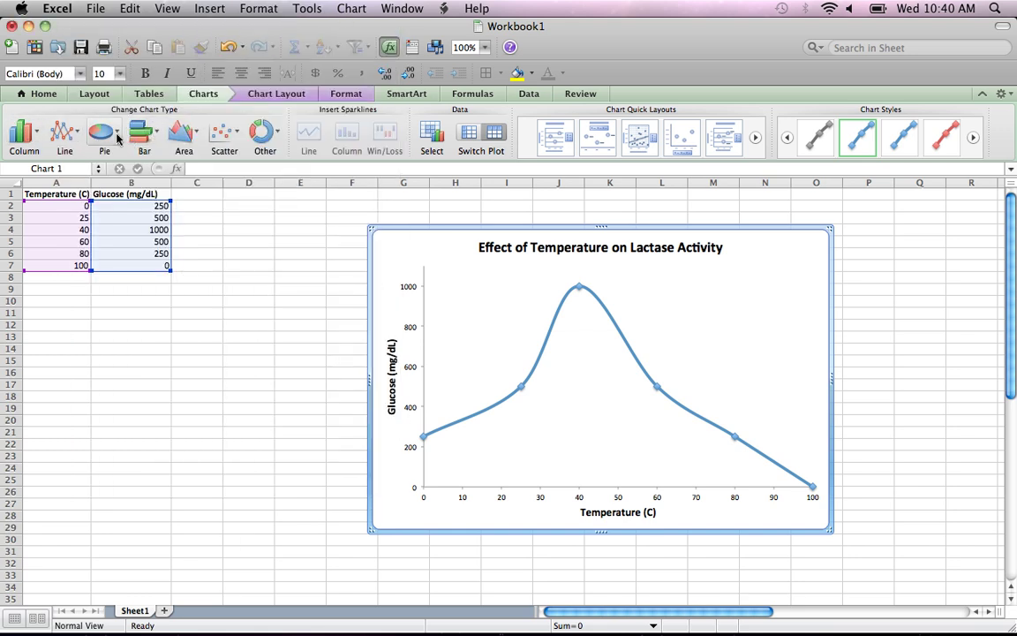
{"action": "left_click", "coordinate": [79, 133]}
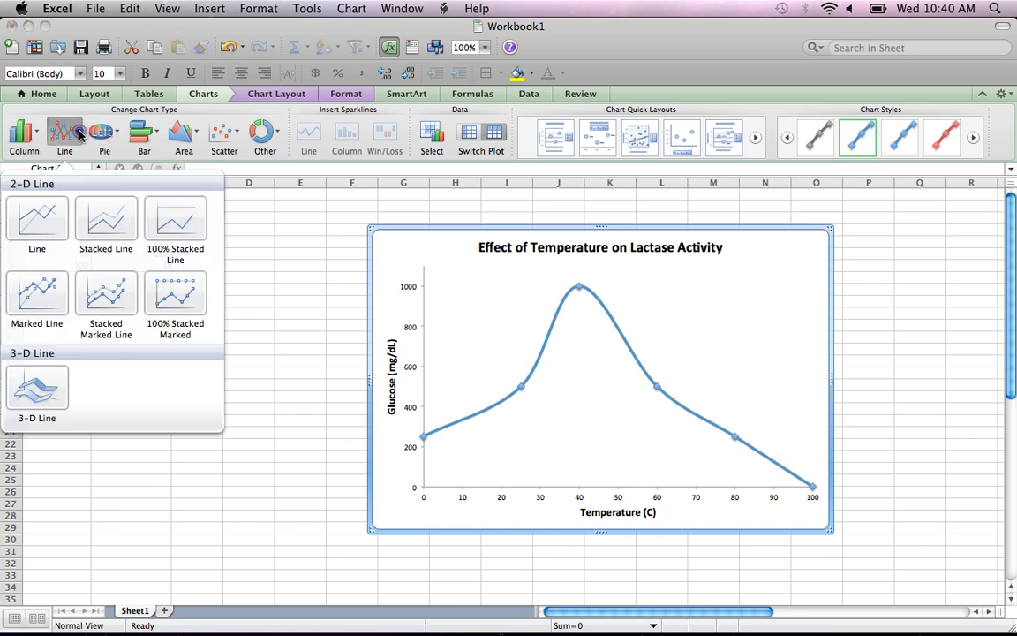
{"action": "left_click", "coordinate": [70, 132]}
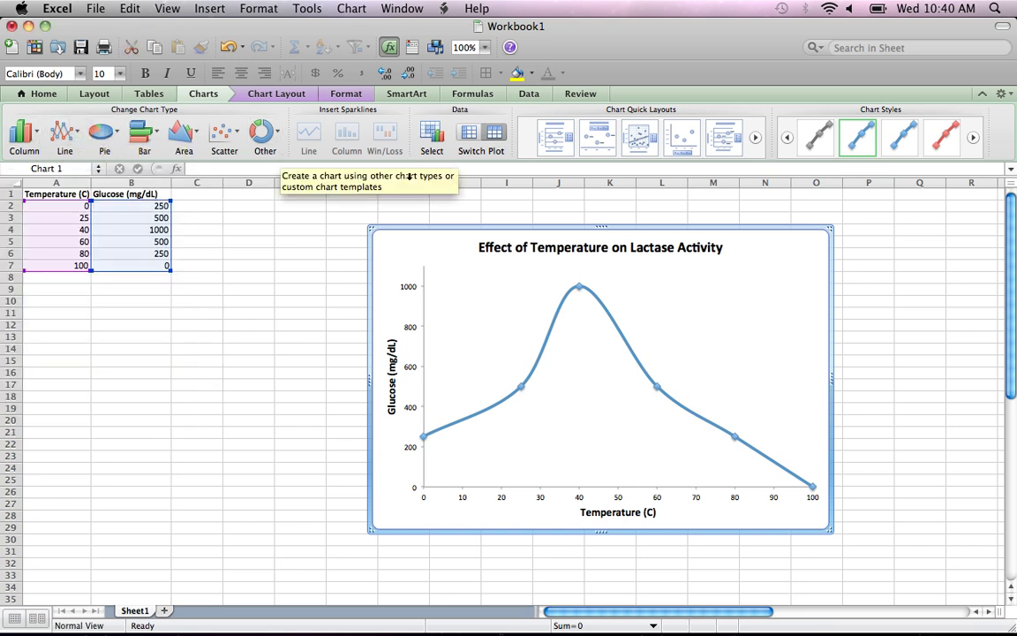